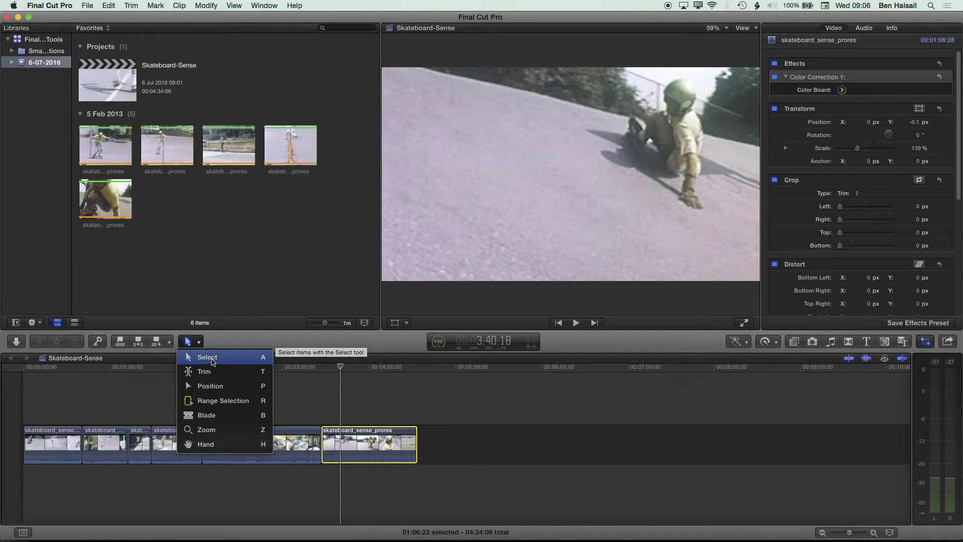
Step: With the Select tool, append the first favourite skateboarding clip to the end of the primary storyline
click(212, 361)
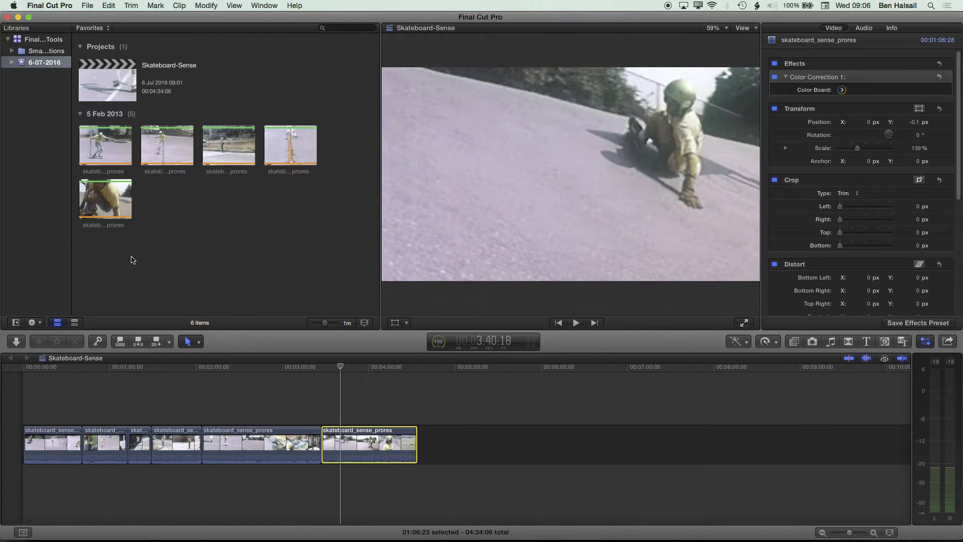
click(88, 155)
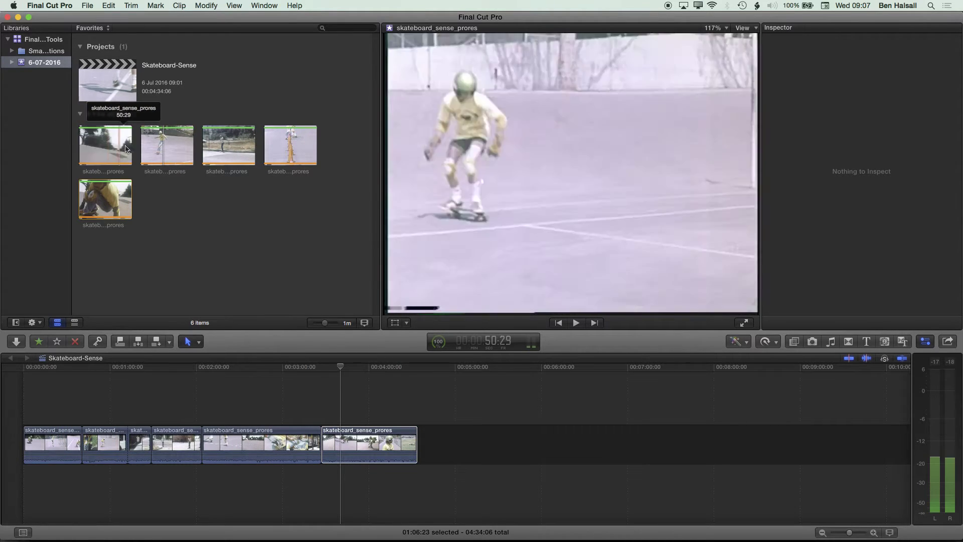
key(super+2)
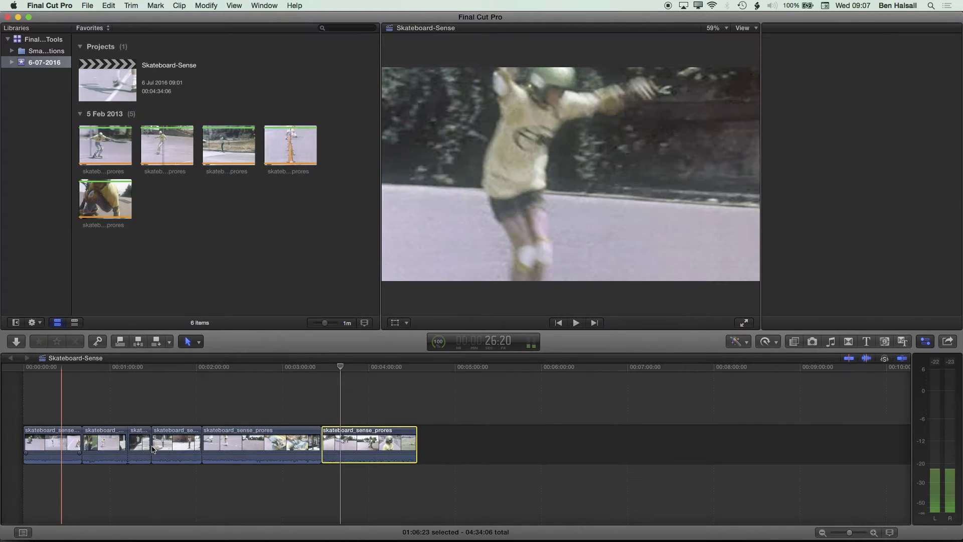
key(super+4)
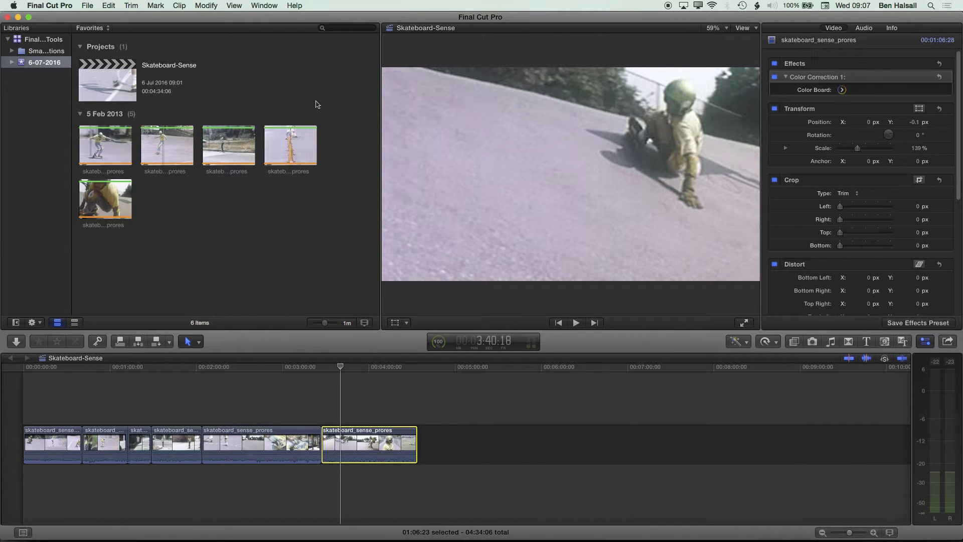
click(117, 221)
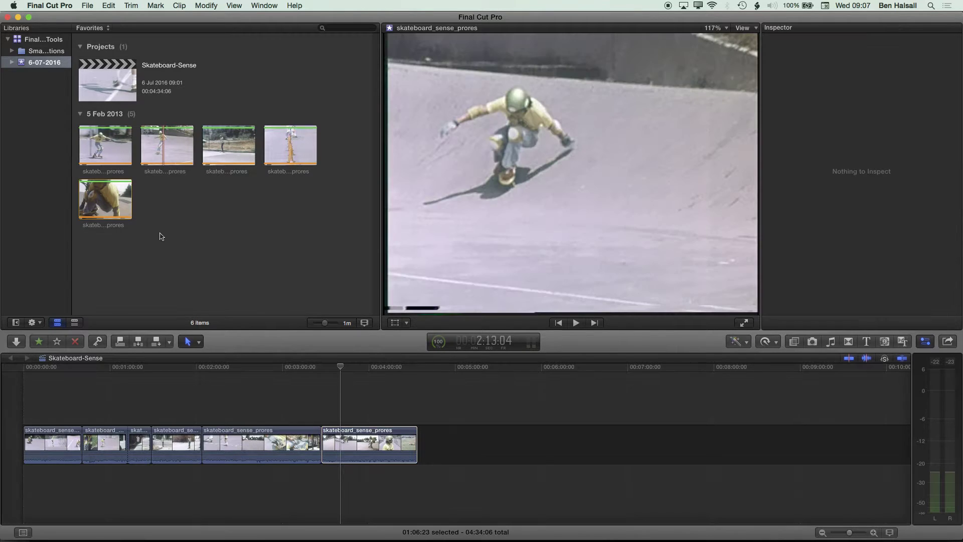
click(108, 151)
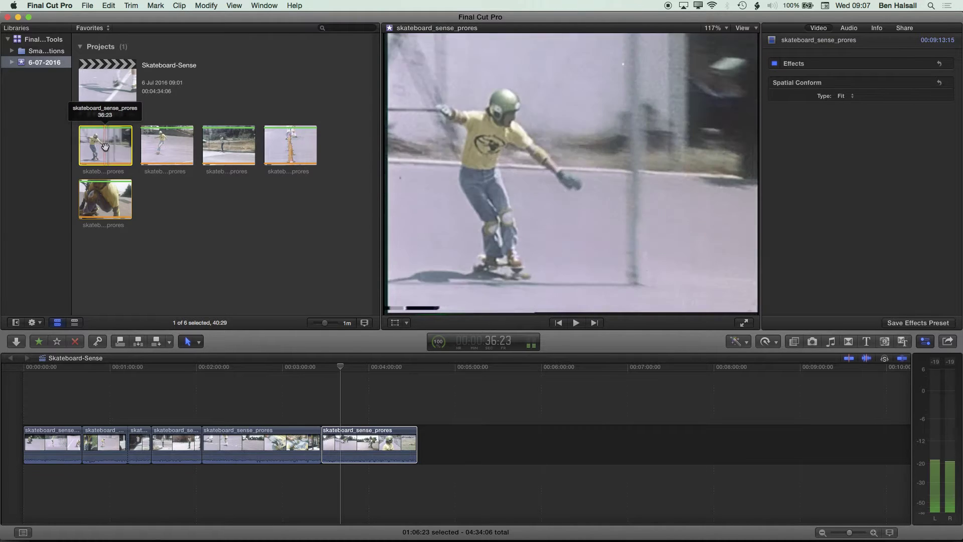
drag(107, 151, 423, 444)
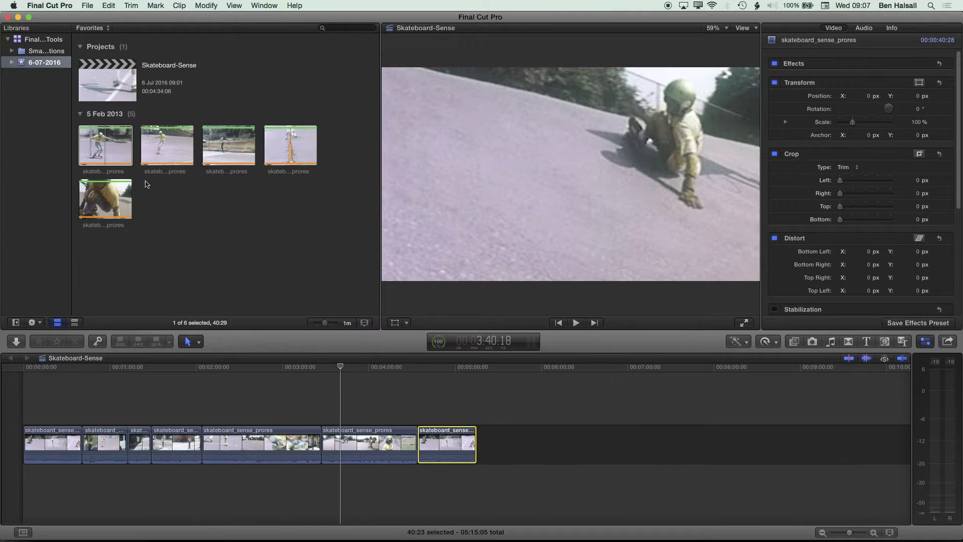
Step: Insert the second favourite clip between the third and fourth clips of the primary storyline
key(super+1)
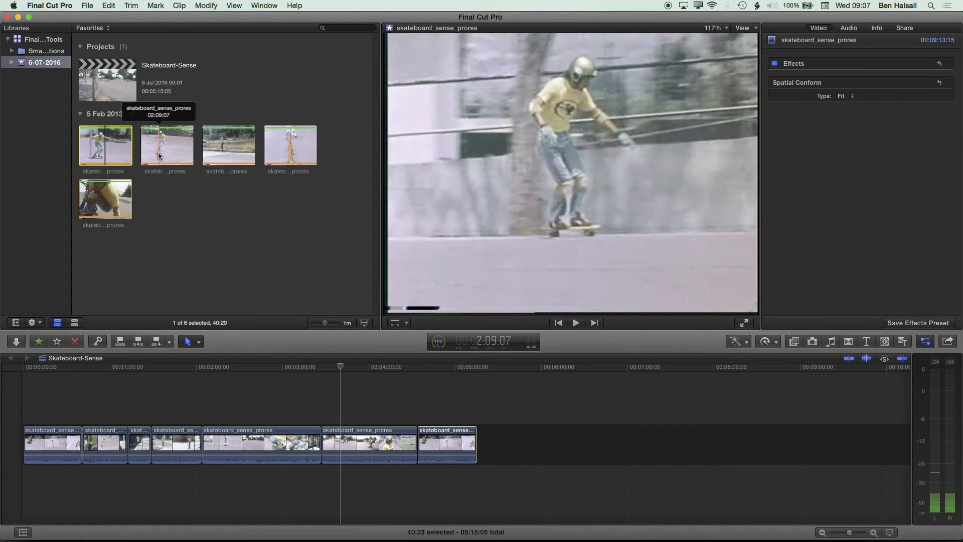
click(168, 154)
drag(167, 148, 153, 440)
click(167, 441)
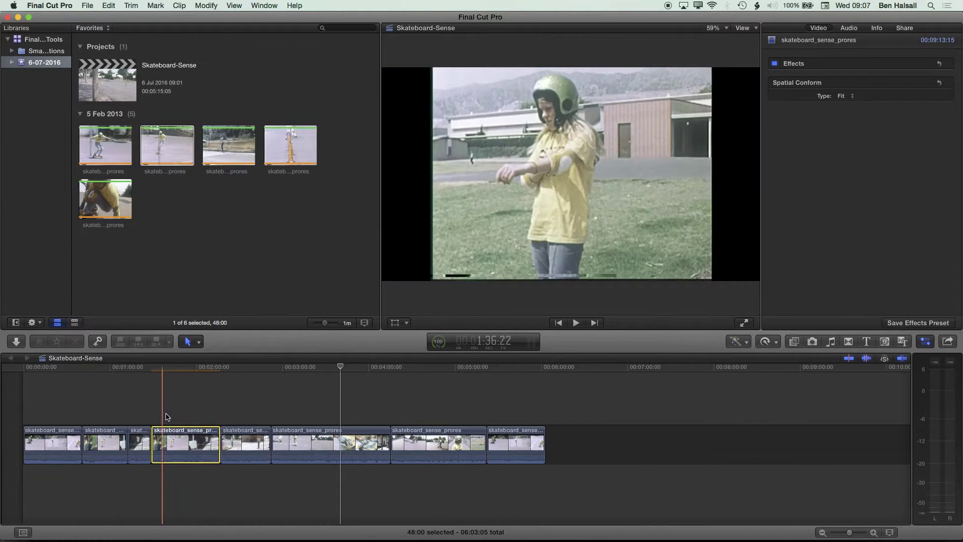
Step: Connect the third favourite clip above the primary storyline, starting at about 2:41
click(224, 142)
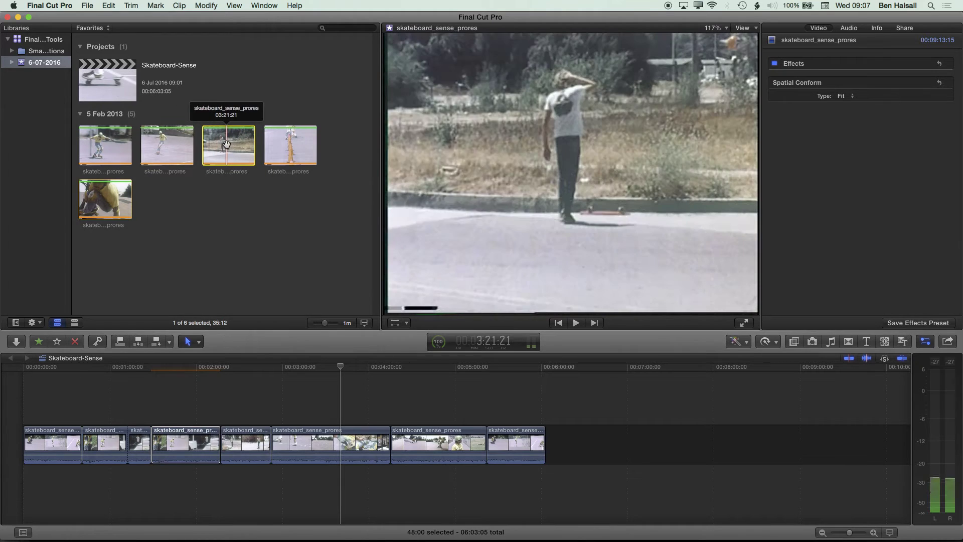
drag(226, 144, 258, 405)
click(106, 233)
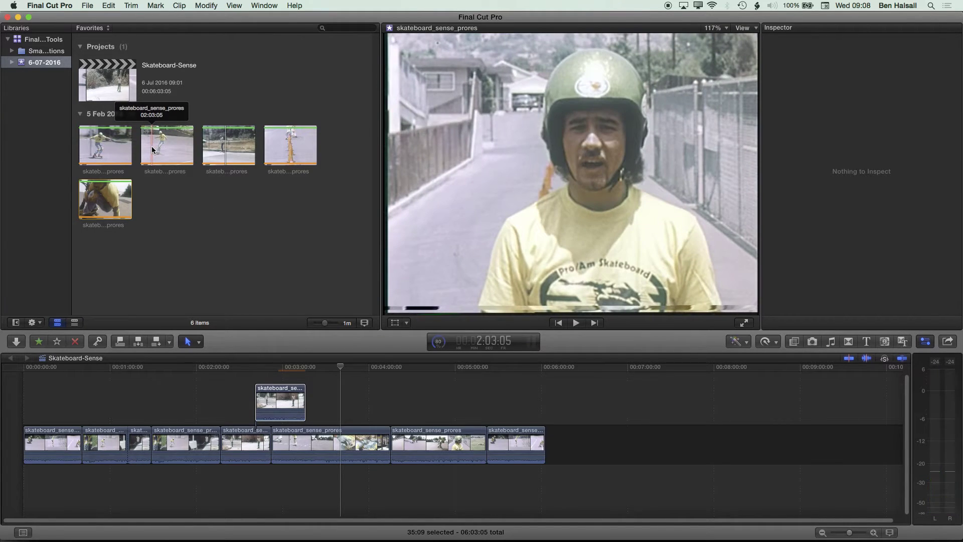
Step: Select a 17:02 range of the second favourite clip and append it to the end of the primary storyline
drag(153, 151, 173, 151)
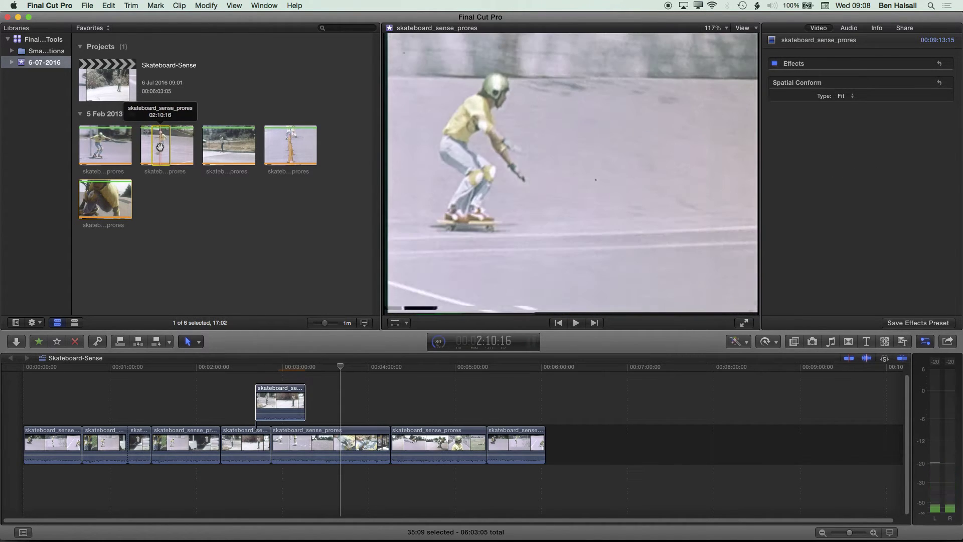
drag(160, 146, 557, 441)
click(528, 370)
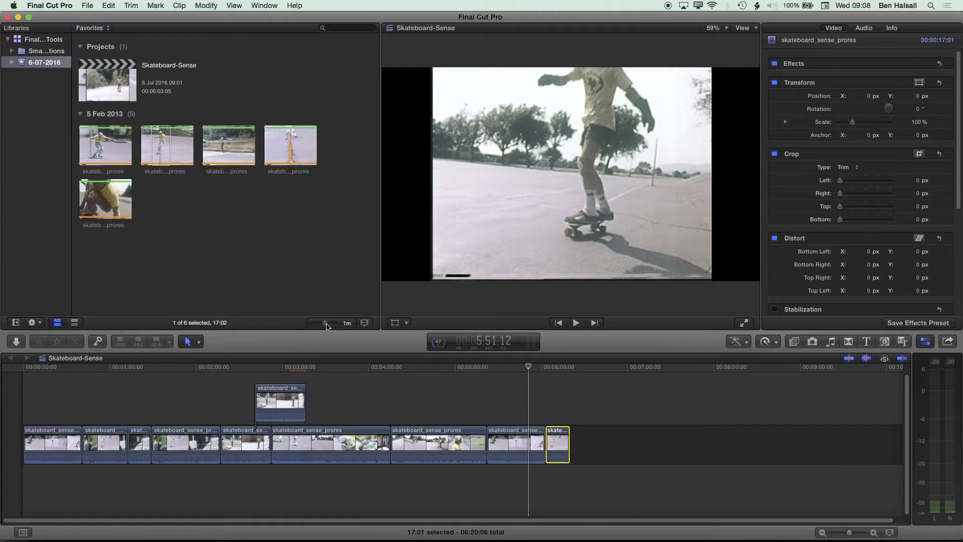
Step: Expand the browser clips' filmstrips to 10 seconds per thumbnail
drag(325, 323, 329, 324)
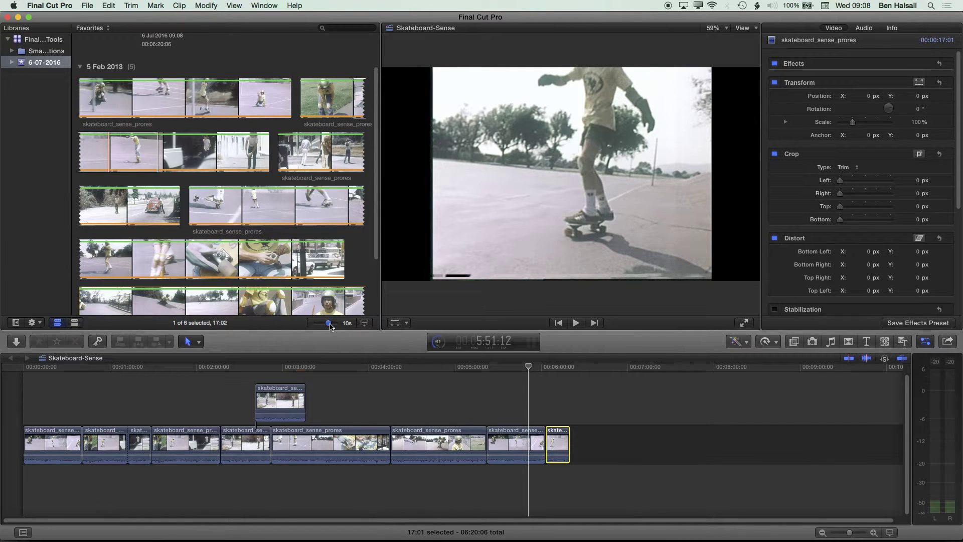
key(super+1)
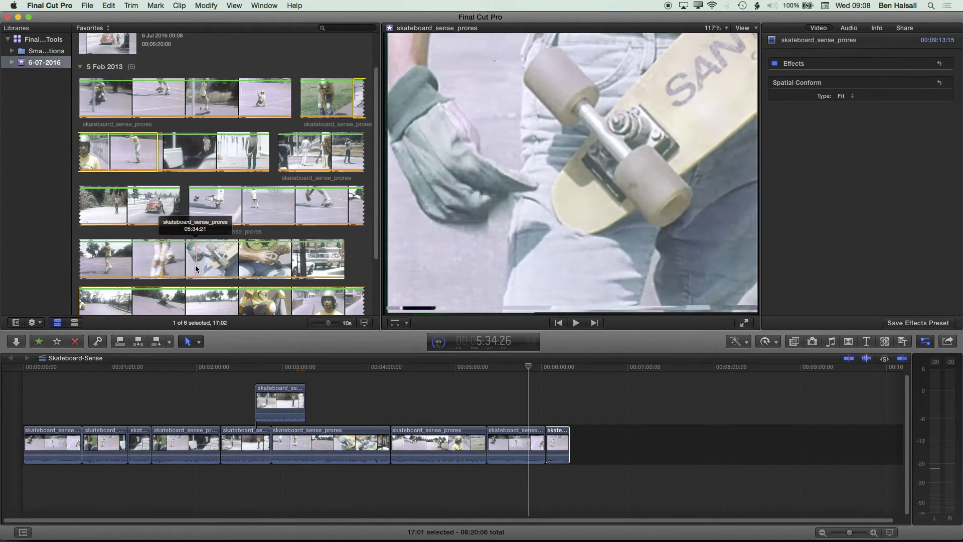
drag(191, 268, 270, 267)
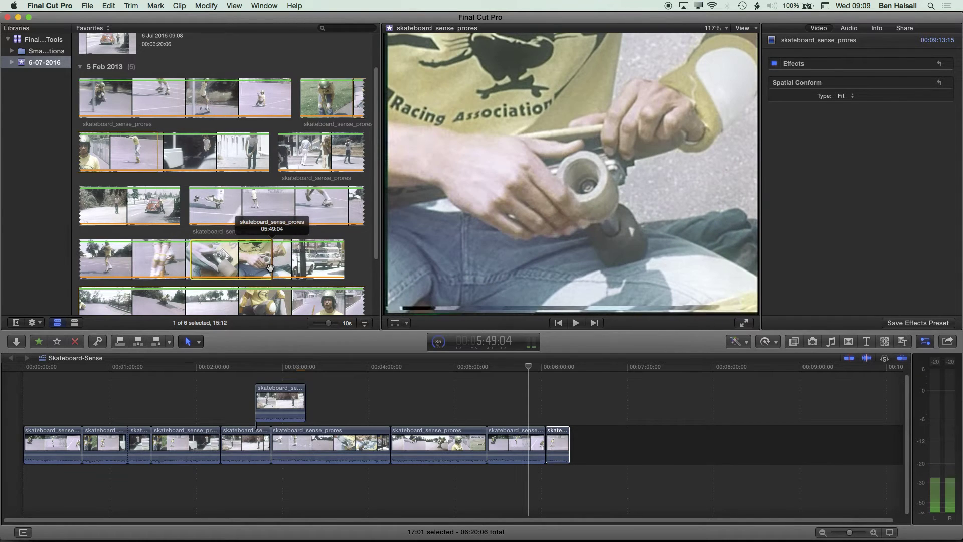
key(space)
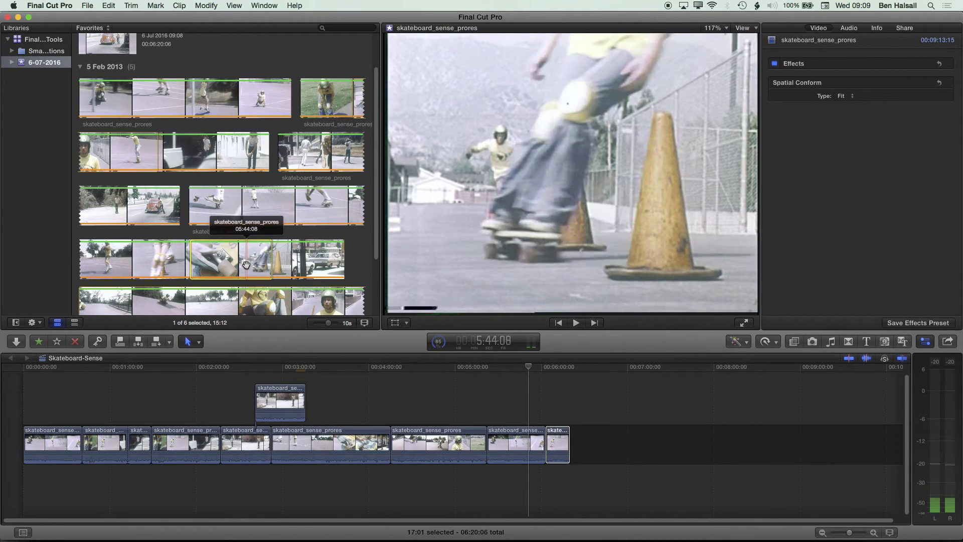
key(super+shift+a)
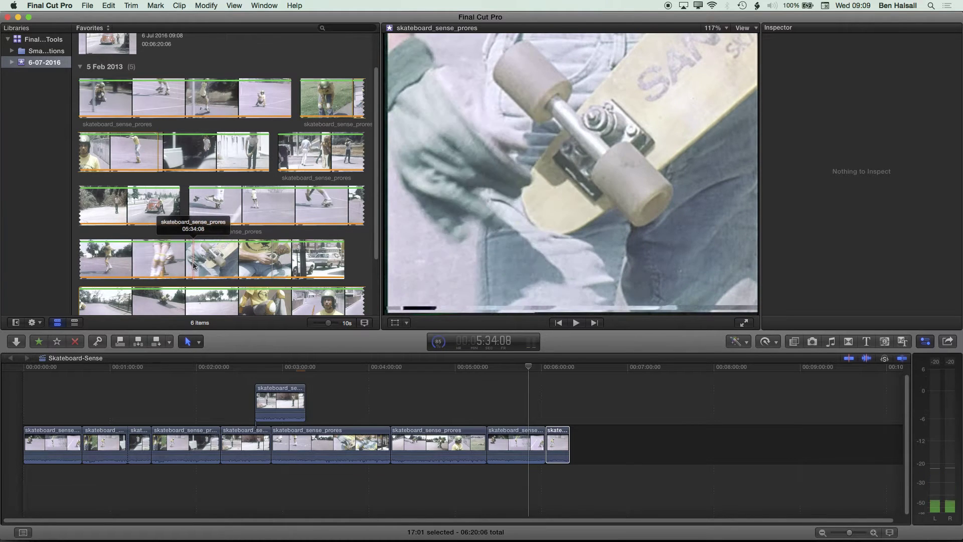
Step: Play the fourth clip's close-up of the hand holding the board and mark a 04:16 range starting at 05:35:21
key(space)
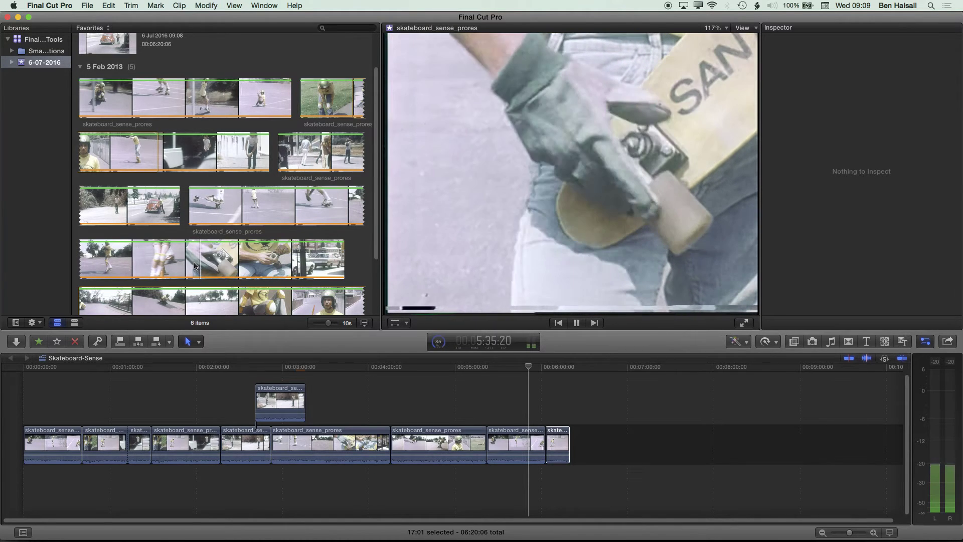
key(space)
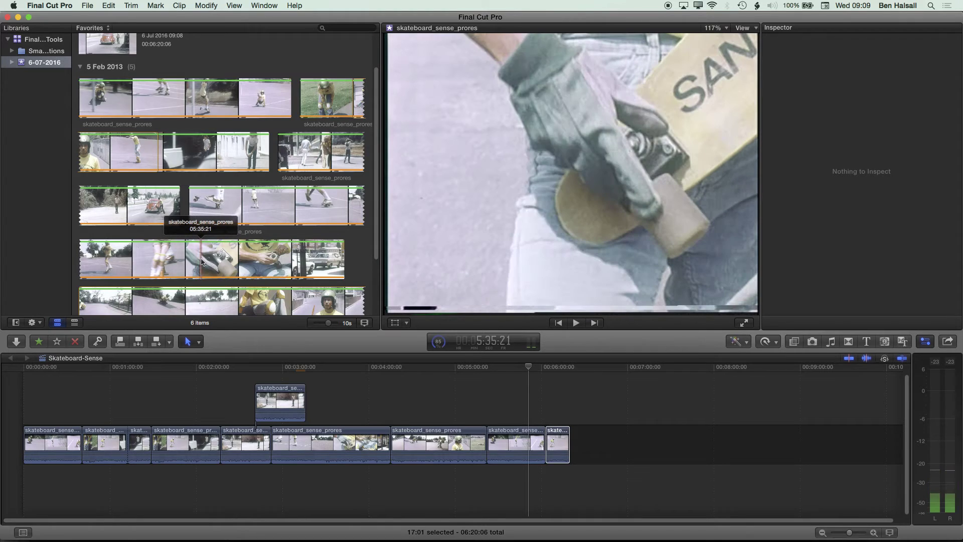
click(202, 250)
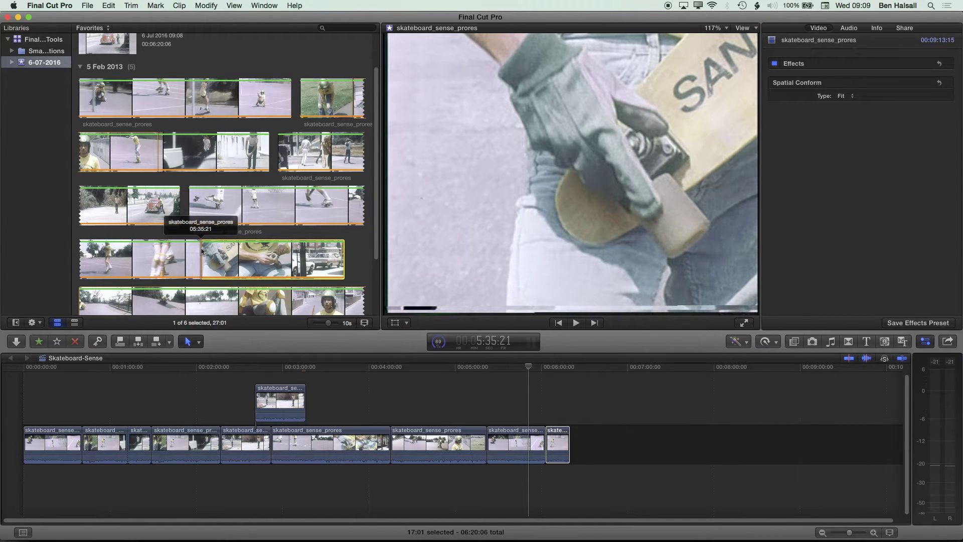
key(space)
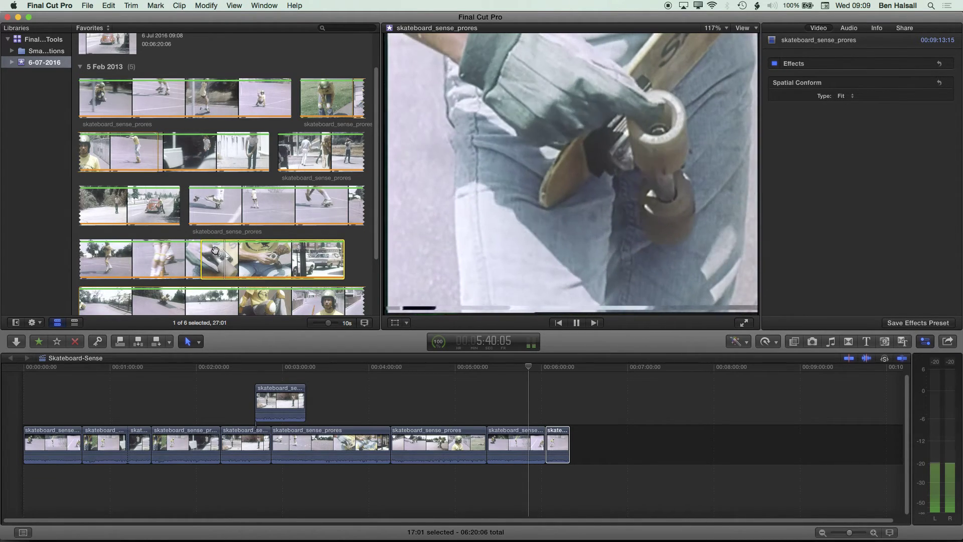
key(o)
key(space)
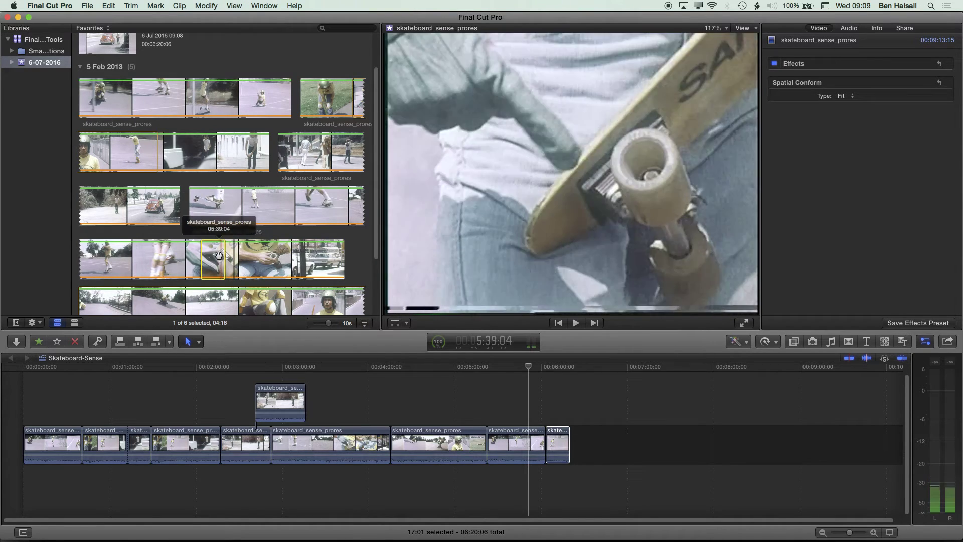
Step: Extend the marked range to 06:20 and append it to the end of the primary storyline
key(i)
key(o)
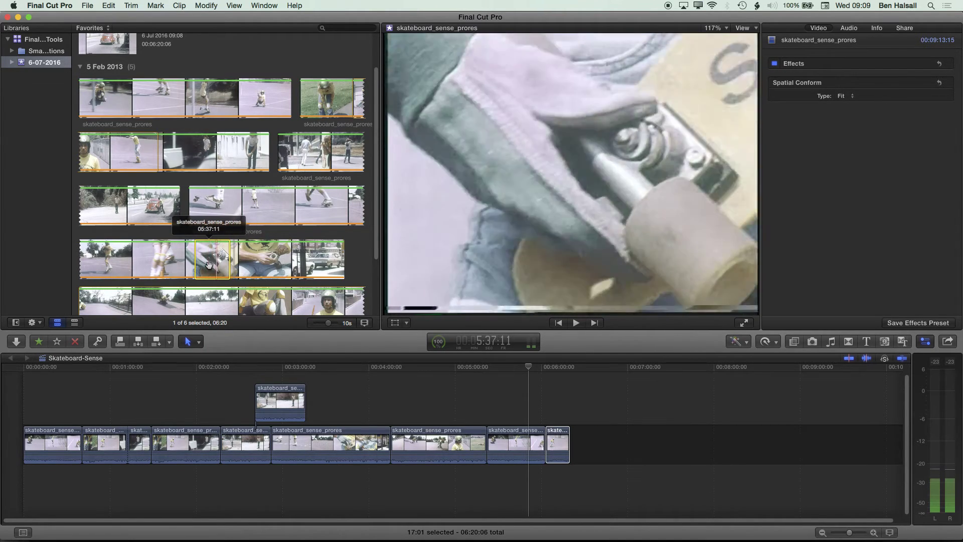
key(e)
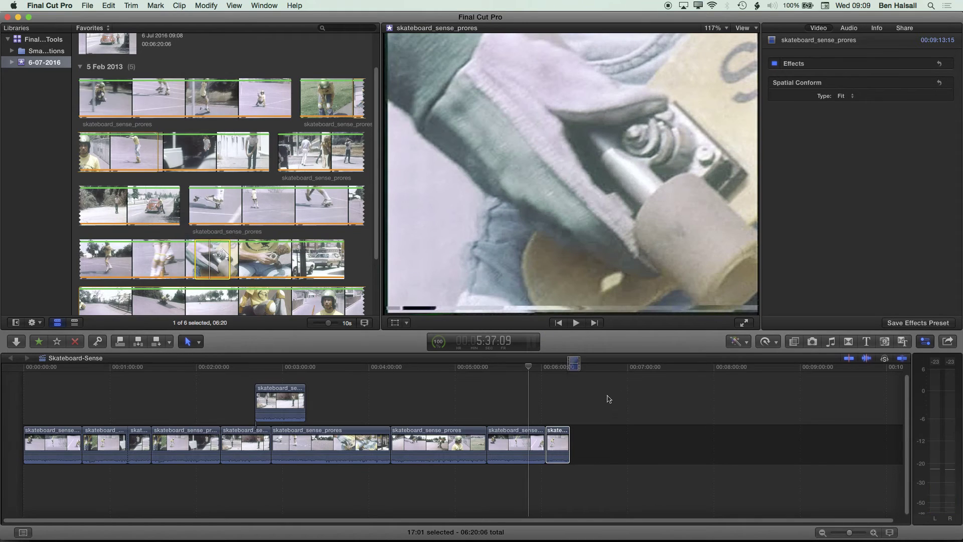
drag(589, 397, 599, 436)
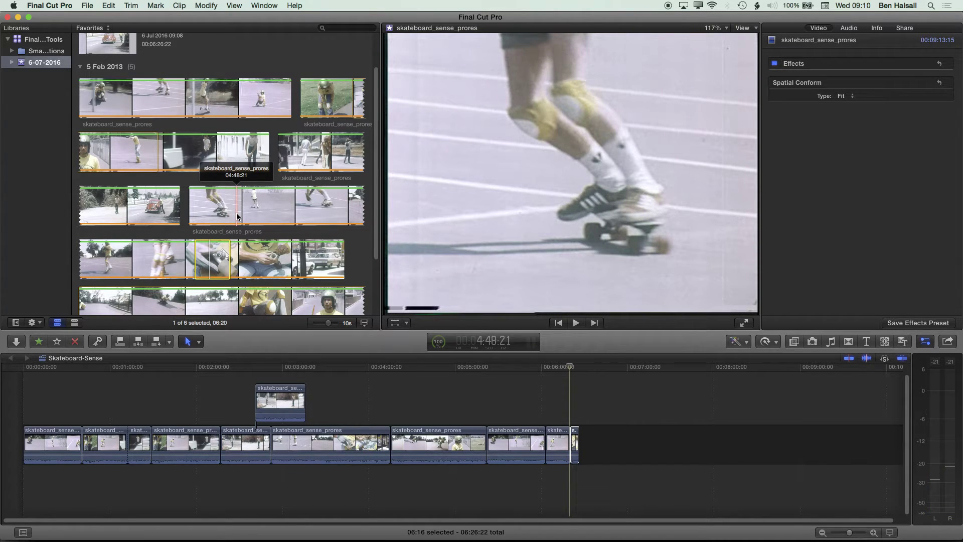
Step: Compare playing and skimming the fourth clip around 04:48 with skimming switched off and on, finishing by switching it off
key(s)
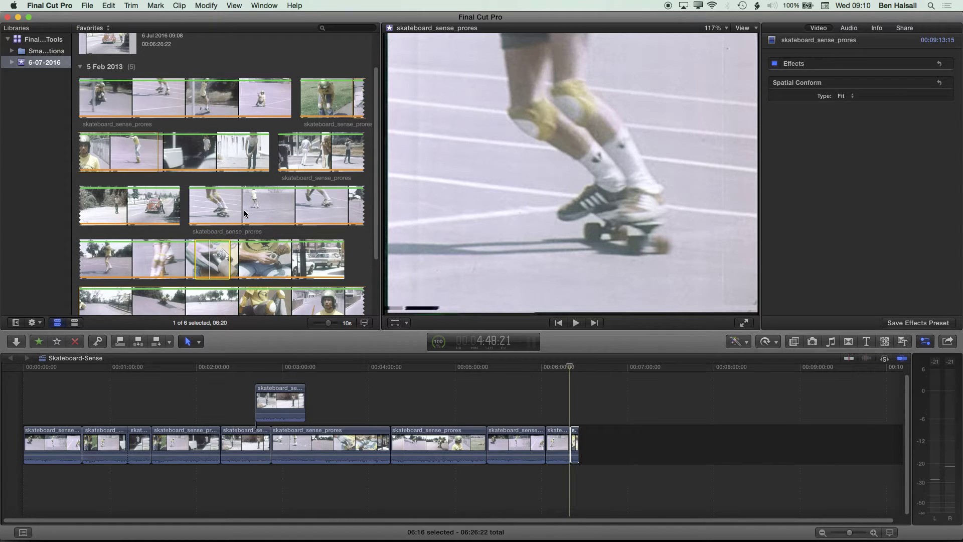
key(space)
key(s)
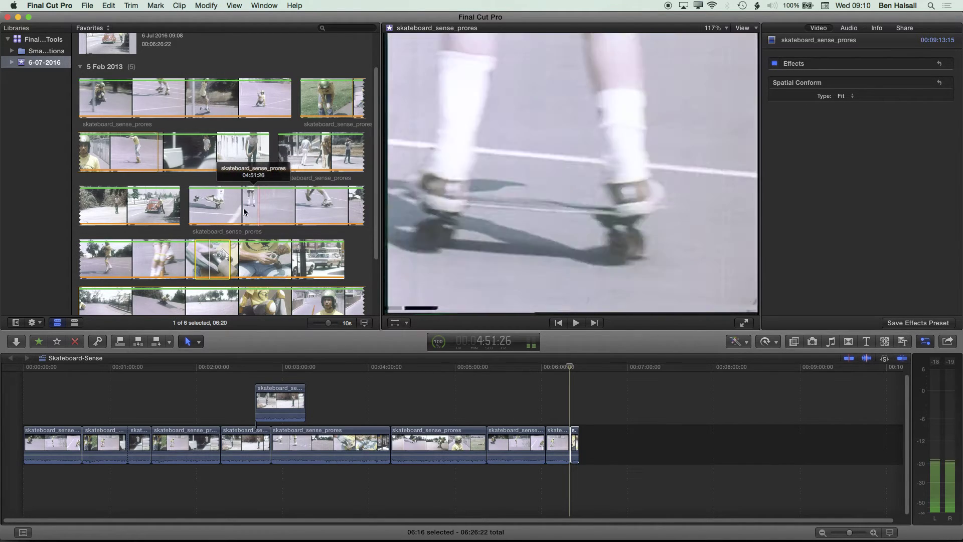
key(space)
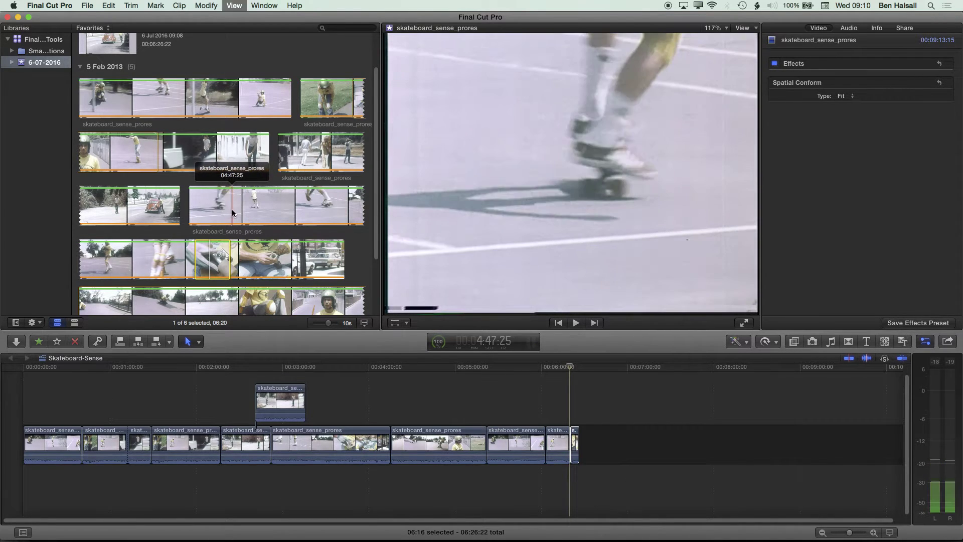
key(s)
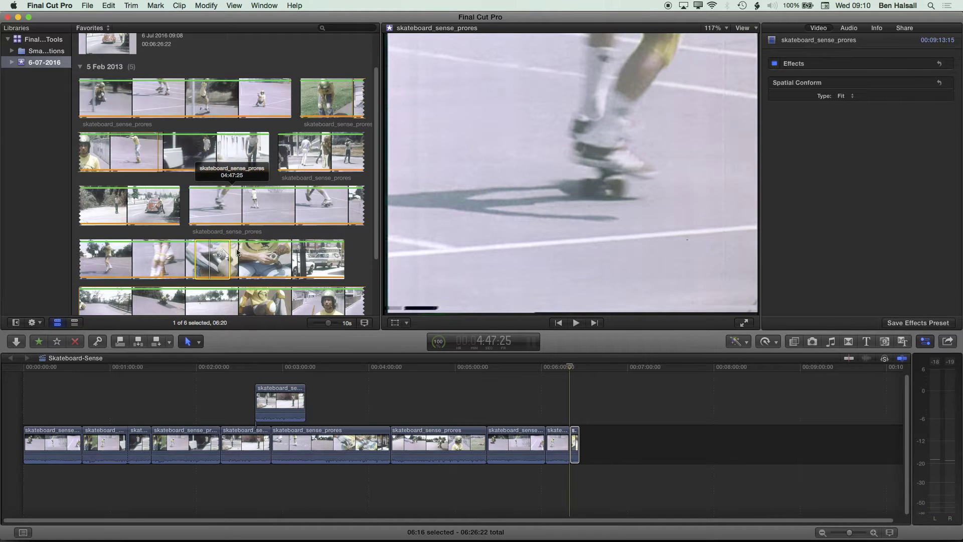
Step: Place the timeline playhead at about 2:00 and turn skimming on
click(182, 368)
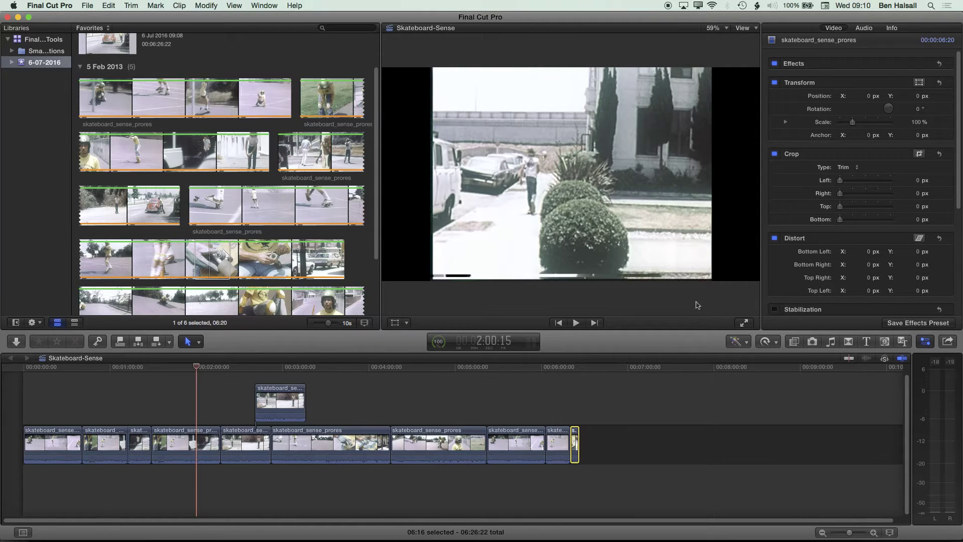
click(848, 358)
click(848, 358)
click(848, 359)
Step: Collapse the browser clips' filmstrips to 2 minutes per thumbnail
click(205, 258)
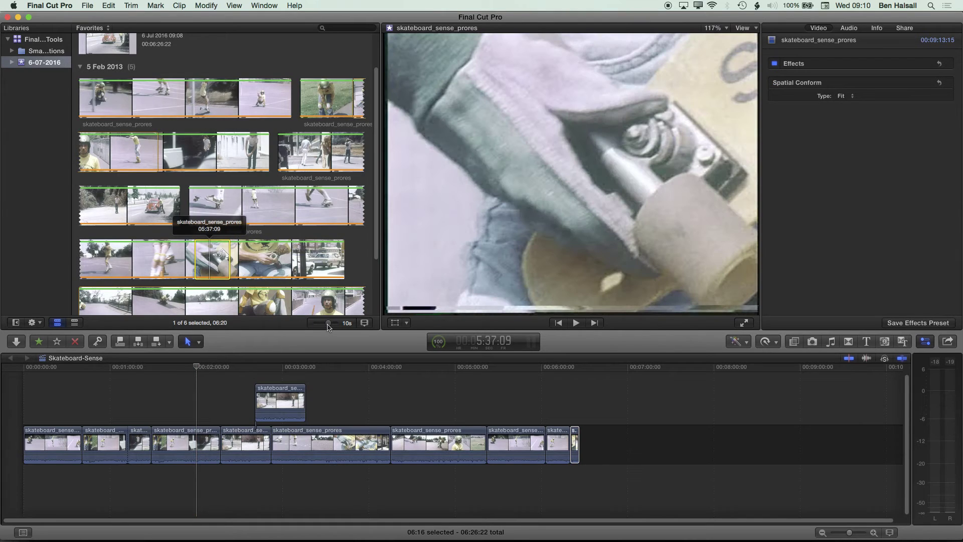
drag(328, 322, 322, 326)
click(251, 357)
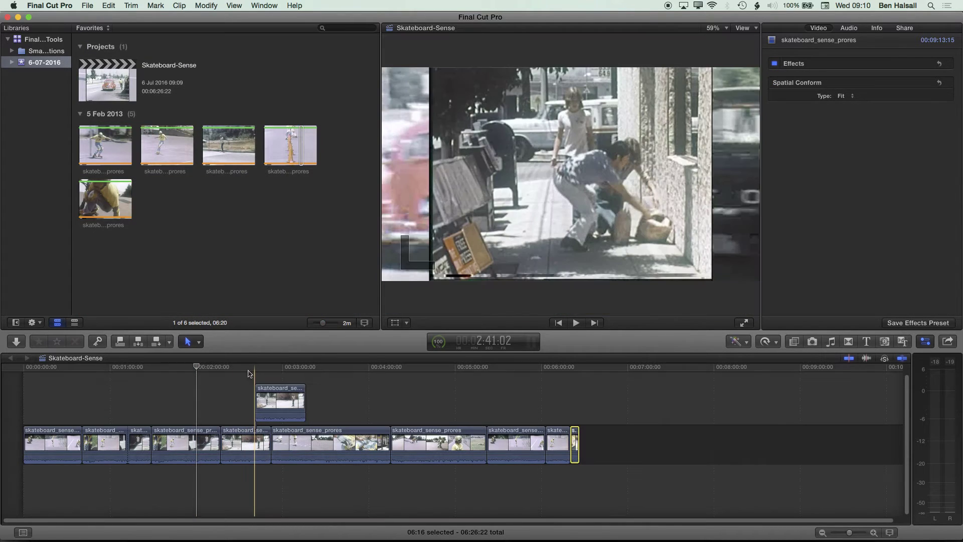
Step: With the Select tool active and skimming off, connect the marked 06:20 range above the primary storyline at 40:23
click(82, 368)
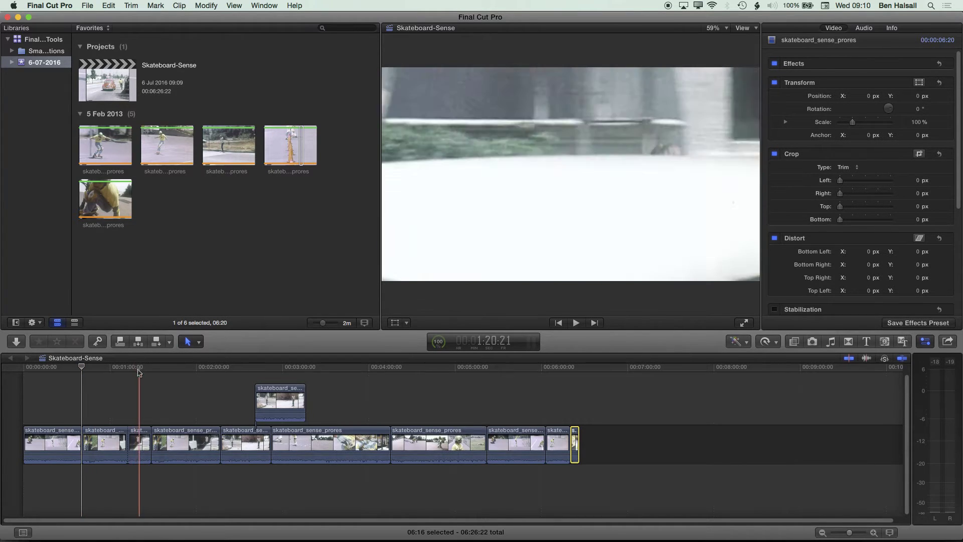
click(188, 344)
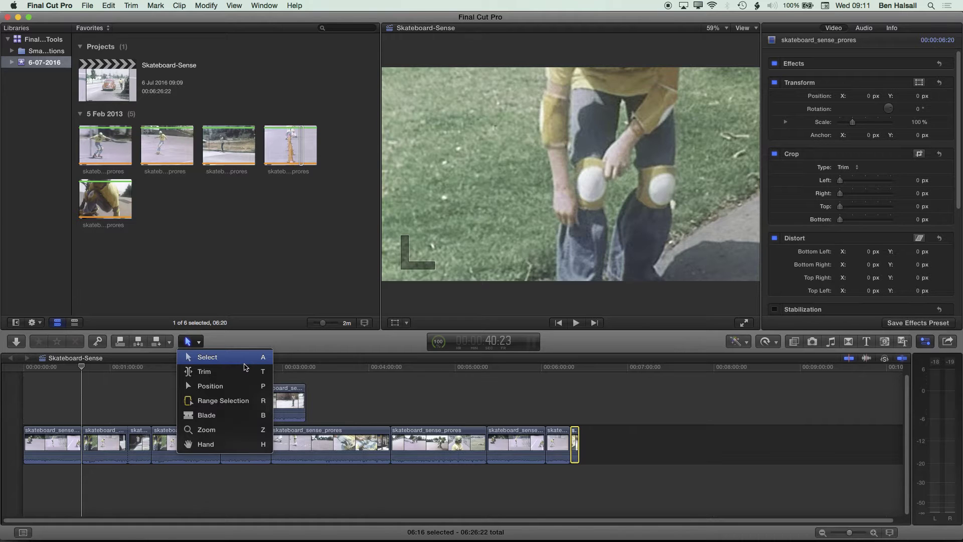
click(242, 357)
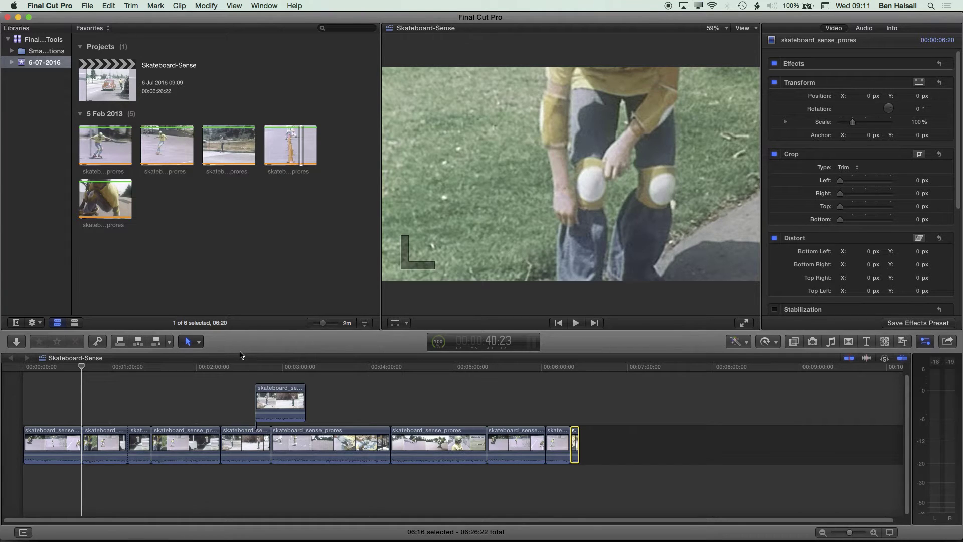
key(s)
key(super+v)
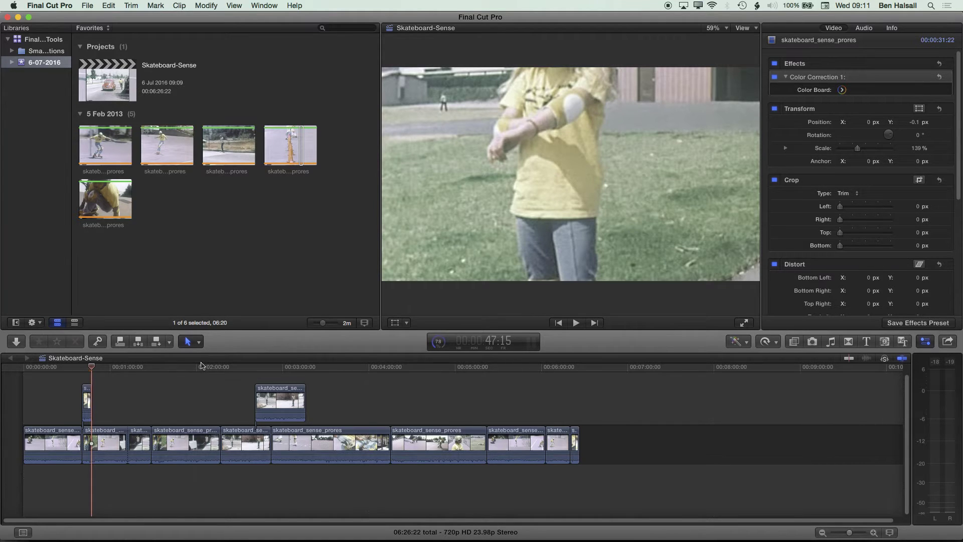
Step: Insert the 06:20 range into the primary storyline at 47:15, and append another copy at its end
key(w)
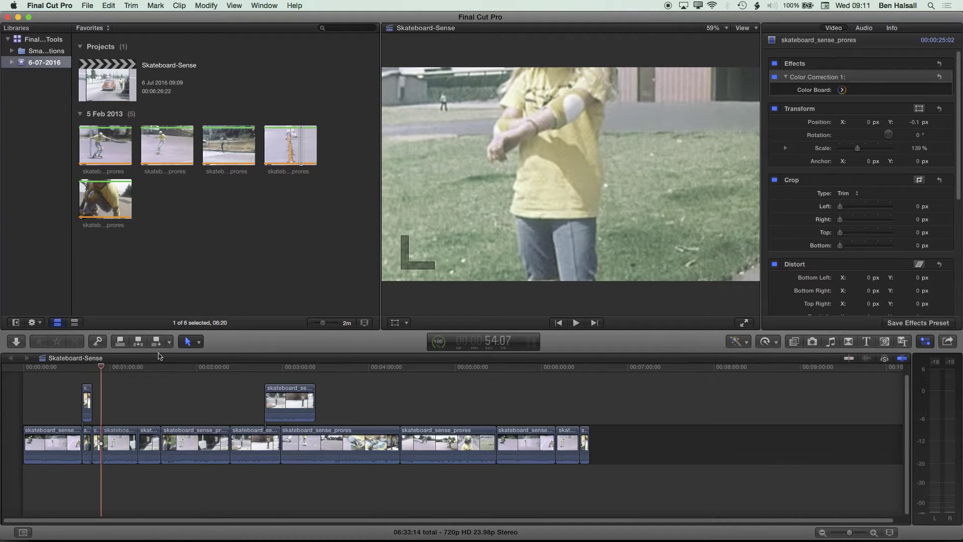
key(e)
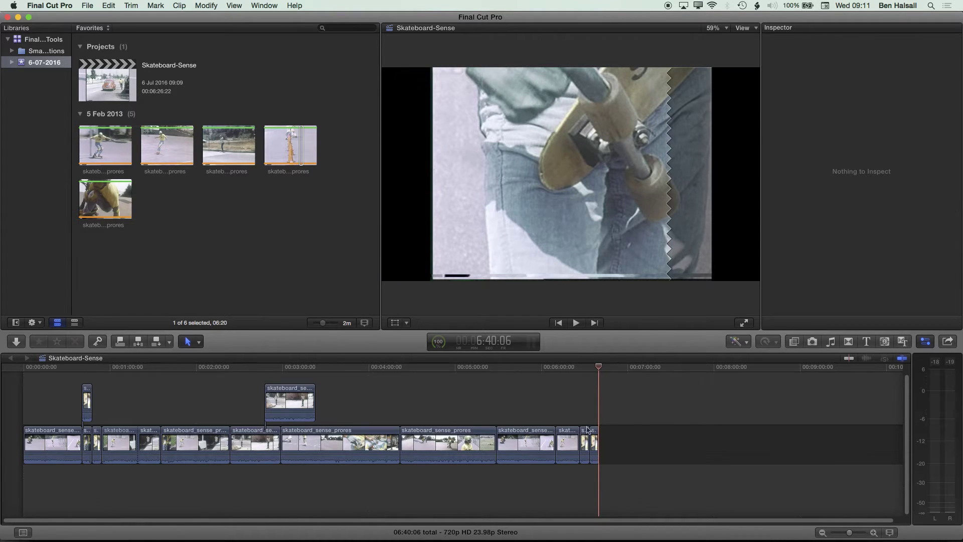
Step: Delete the short connected clip near 0:45 and the 06:20 range inserted into the primary storyline at 47:15
click(87, 403)
key(Delete)
click(117, 436)
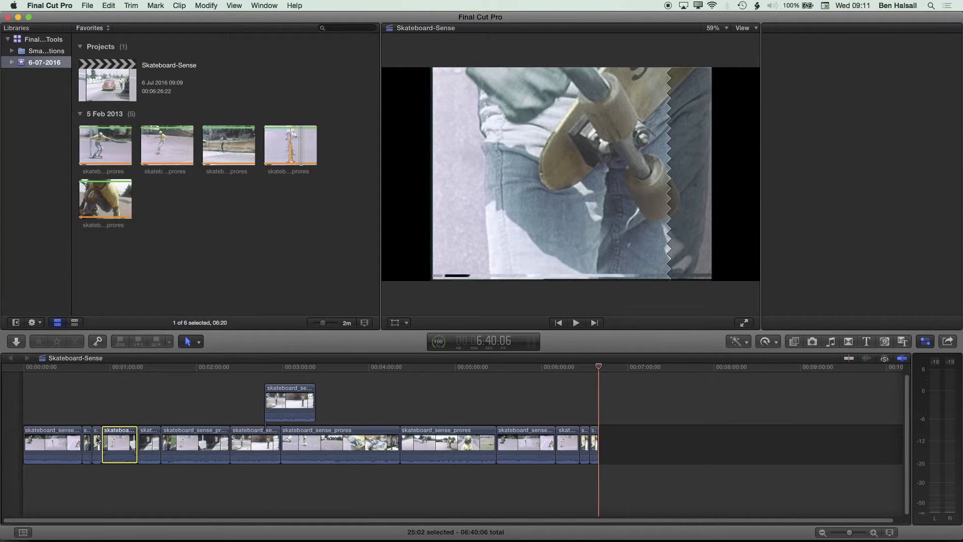
click(97, 430)
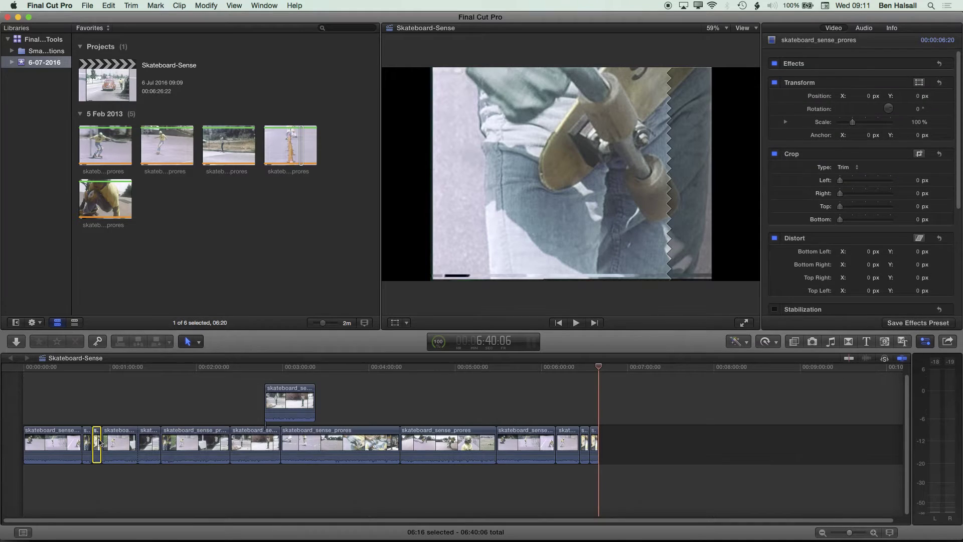
key(Delete)
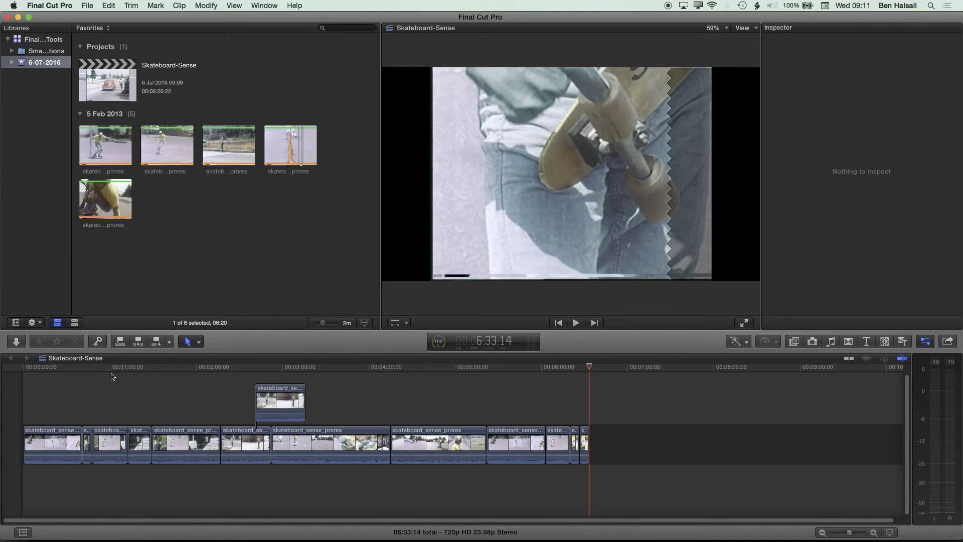
Step: Move the 25:02 clip two positions later in the primary storyline, and line up the connected clip and playhead with the edit at about 2:16:22
click(117, 437)
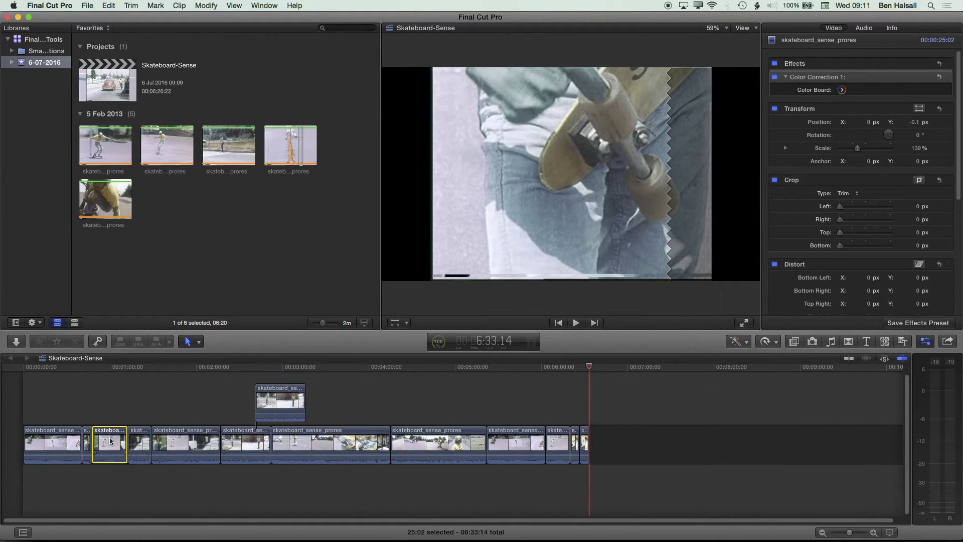
drag(107, 445, 179, 449)
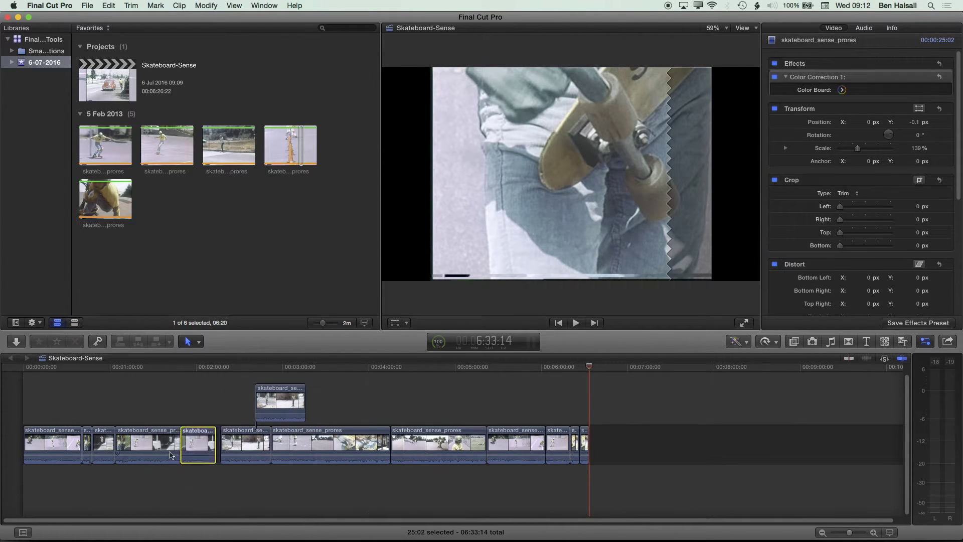
click(283, 401)
mouse_move(282, 401)
mouse_down()
mouse_move(424, 406)
mouse_move(163, 407)
mouse_move(300, 404)
mouse_up()
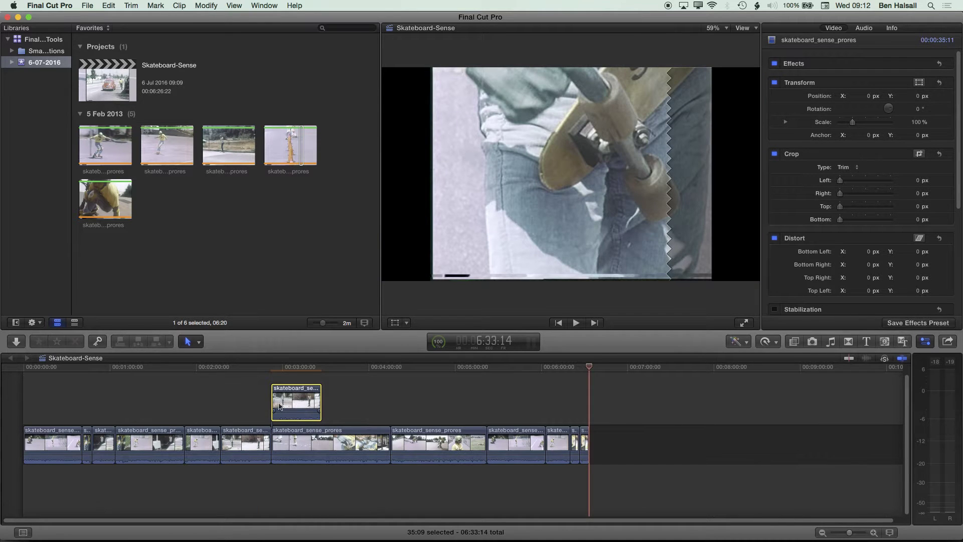
drag(297, 404, 247, 404)
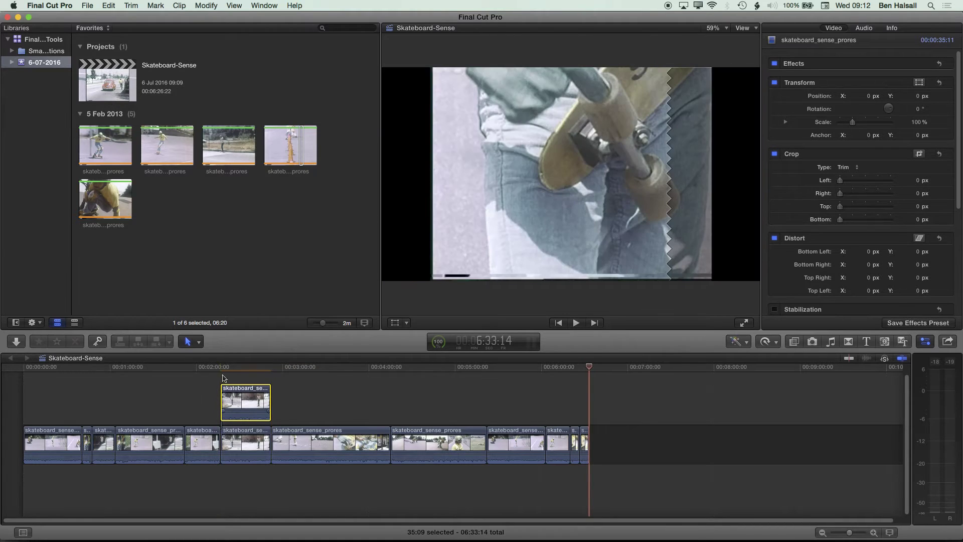
click(223, 369)
Step: Move the 16:05 clip one position later in the primary storyline and align the connected clip with its start
drag(106, 446, 159, 438)
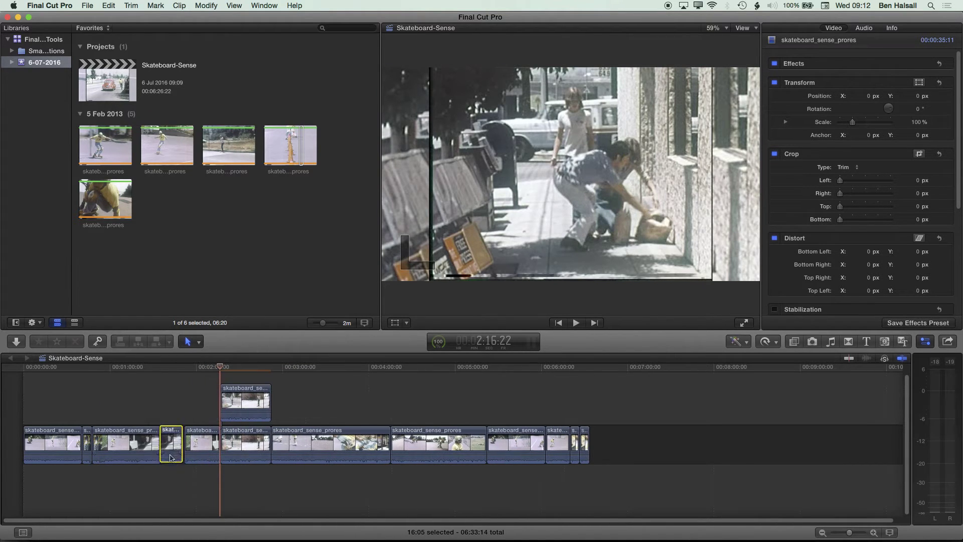
drag(248, 407, 181, 406)
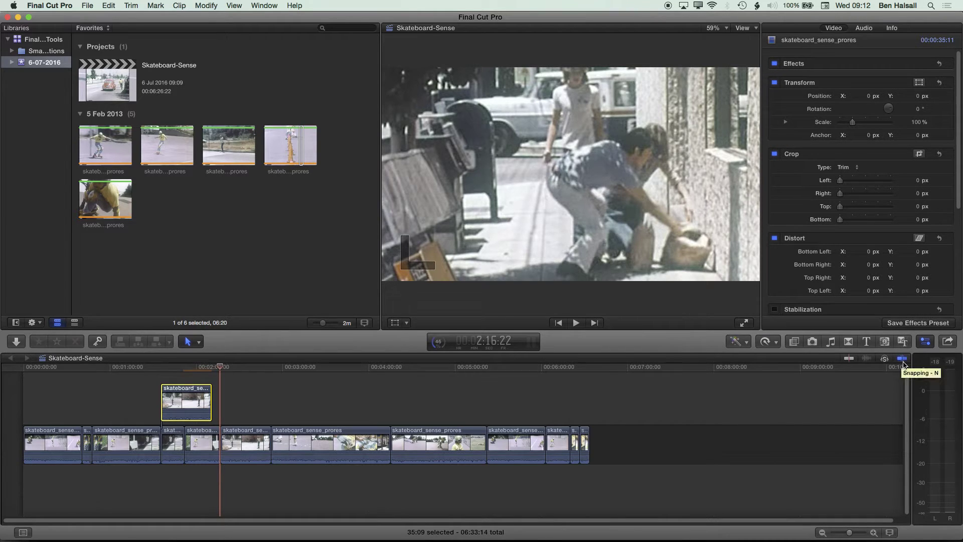
Step: Test timeline snapping by toggling it, moving the playhead to 2:33:10 and nudging the connected clip
click(901, 359)
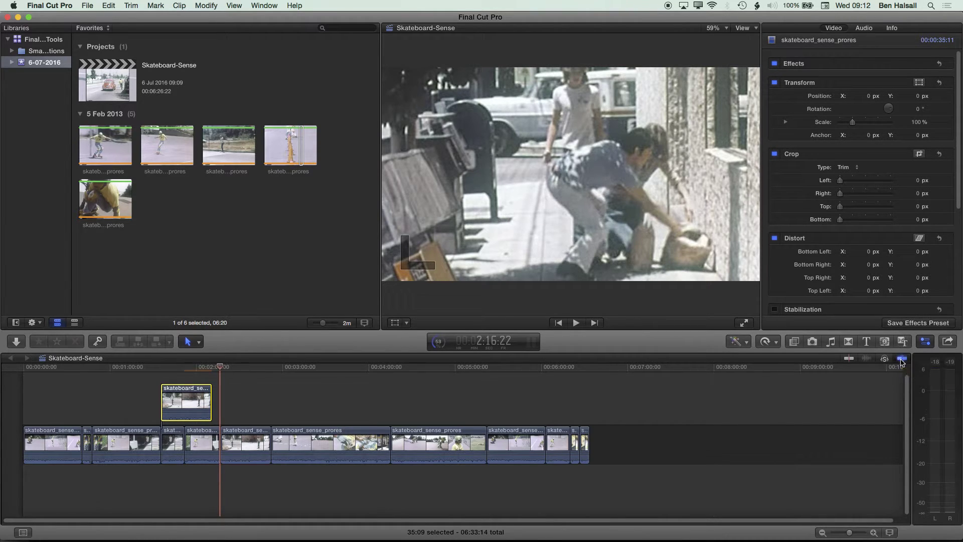
drag(219, 367, 245, 370)
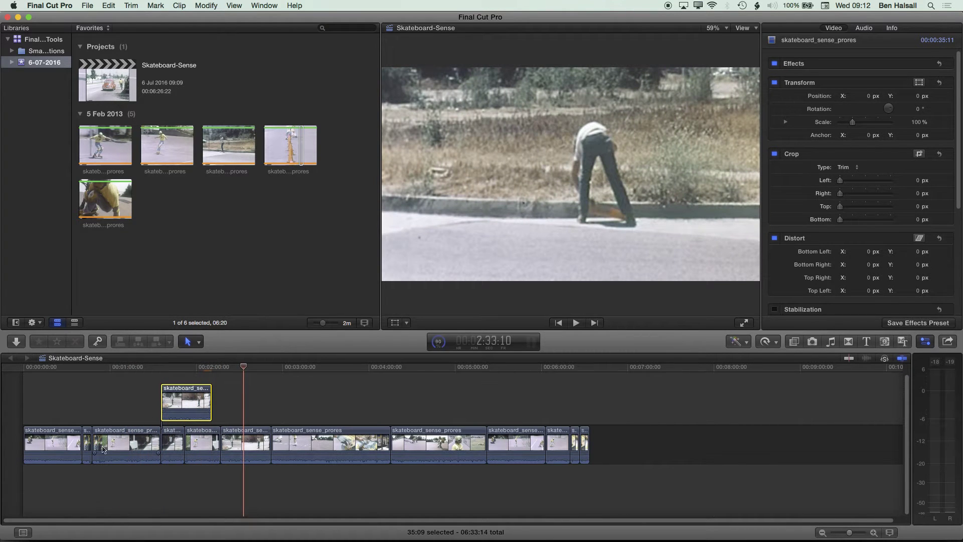
mouse_move(176, 410)
mouse_down()
mouse_move(255, 443)
mouse_move(167, 408)
mouse_move(181, 398)
mouse_move(172, 400)
mouse_up()
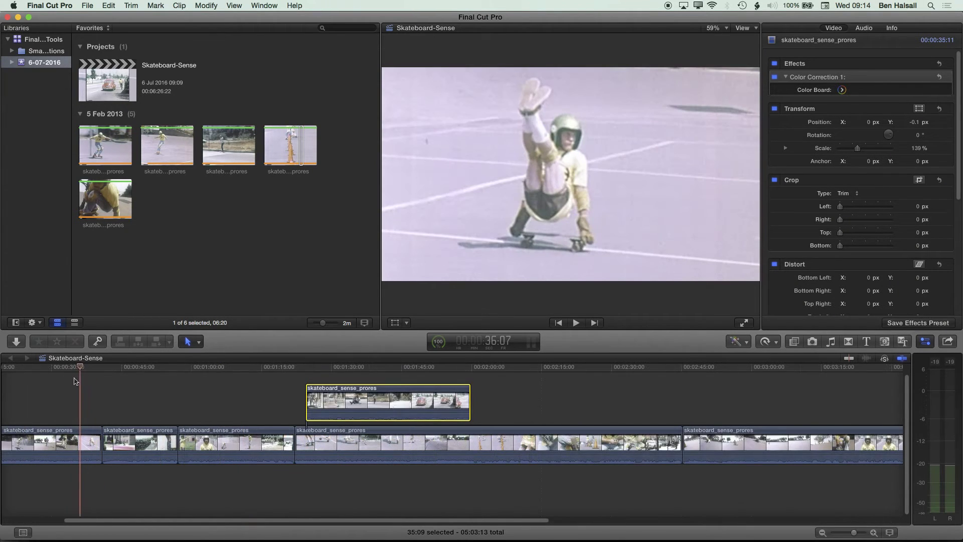
Step: Play across the first edit, try trimming the first clip's end back to the playhead at 38:16, and undo the trim
key(space)
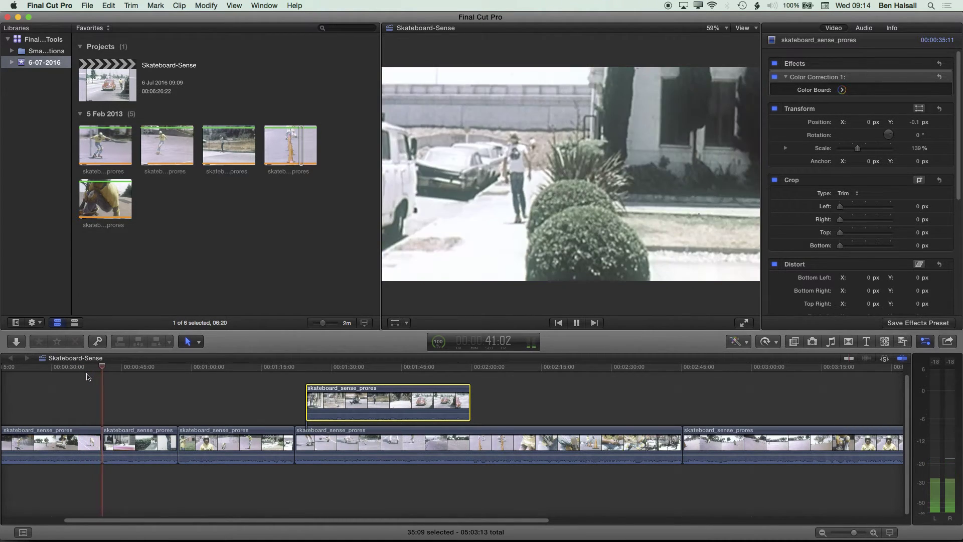
drag(106, 370, 91, 370)
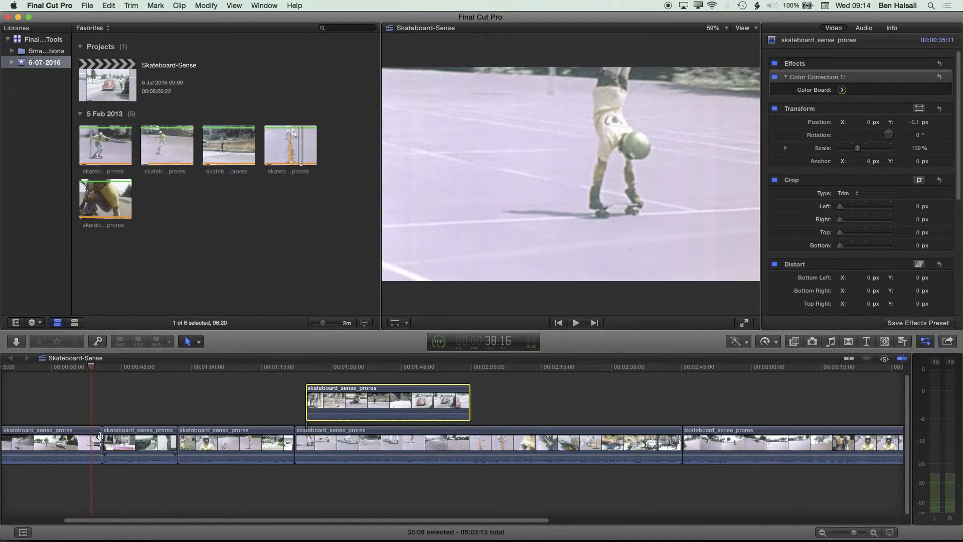
drag(99, 436, 87, 437)
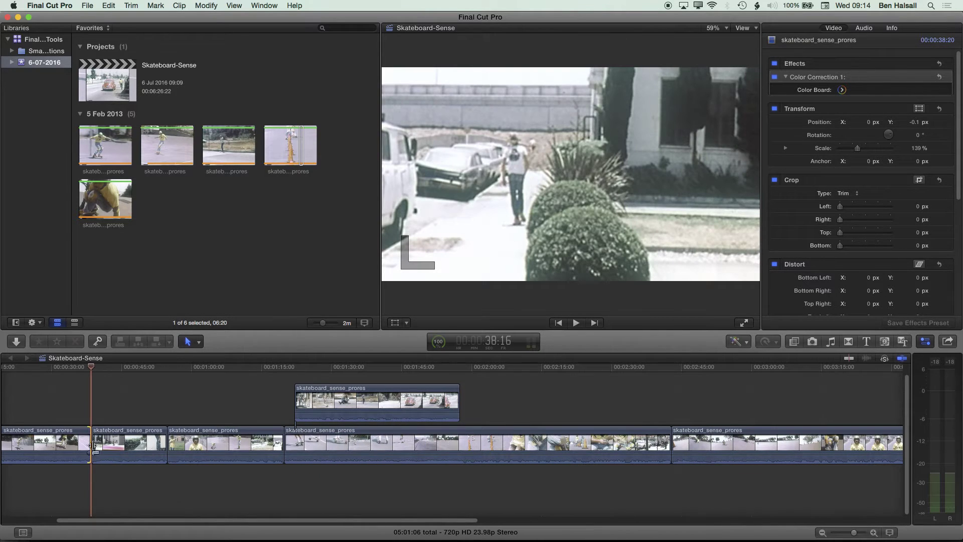
key(super+z)
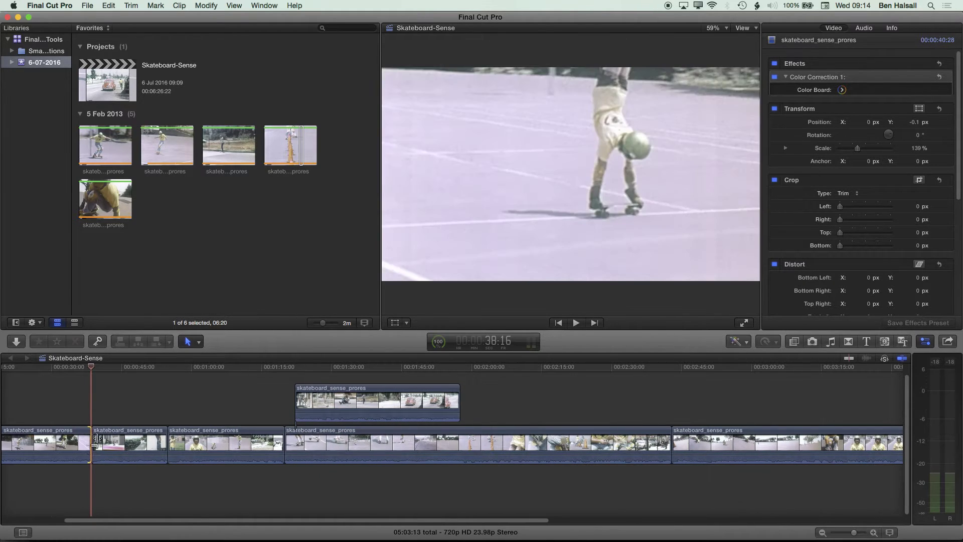
Step: Place the playhead at 38:13 and trim the first clip's end back to it
drag(93, 371, 91, 374)
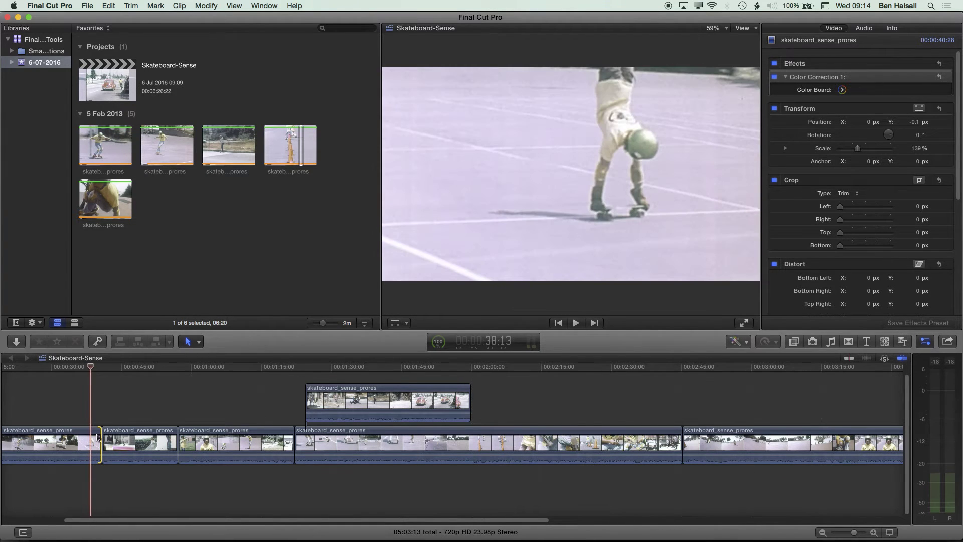
drag(98, 439, 91, 438)
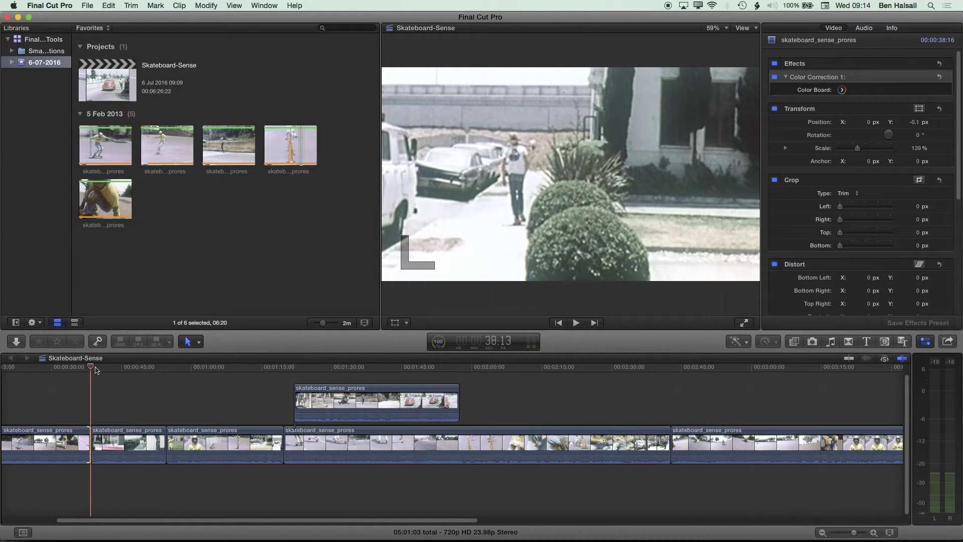
Step: Trim the second clip's start to the playhead at 41:01, and shorten the first clip's end to a 36:11 duration
drag(90, 368, 101, 369)
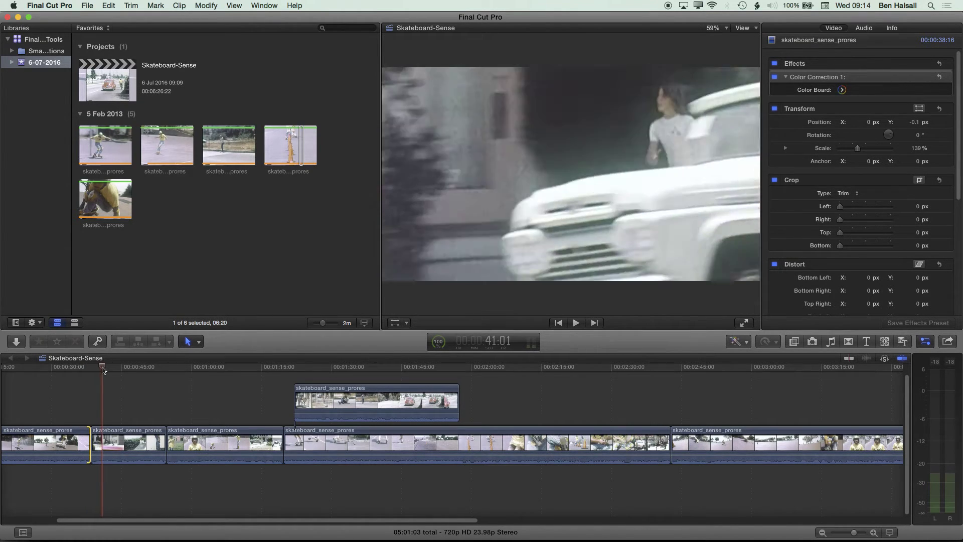
drag(95, 441, 102, 443)
click(113, 444)
drag(103, 440, 89, 440)
Step: Play the first clip briefly from 32:03 to check the picture and sound before the edit
click(74, 367)
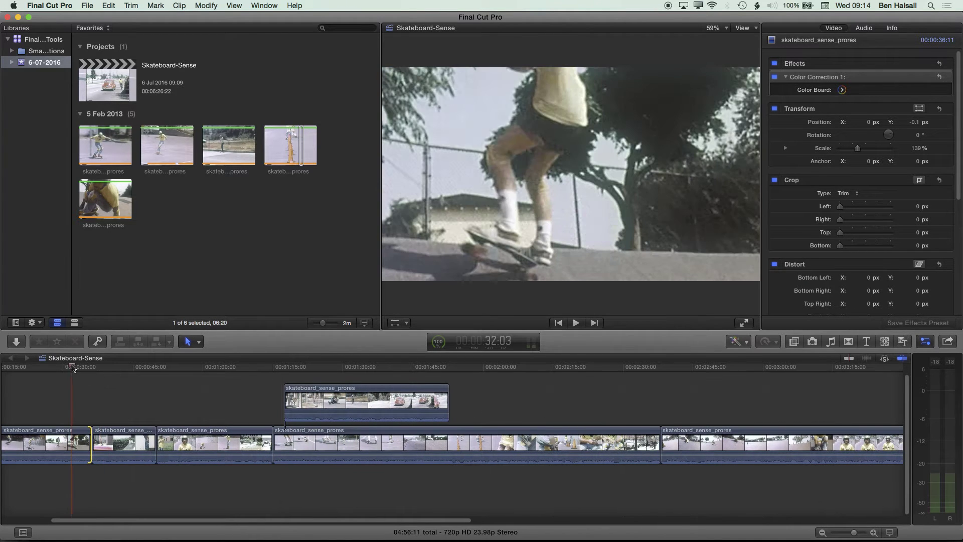
key(space)
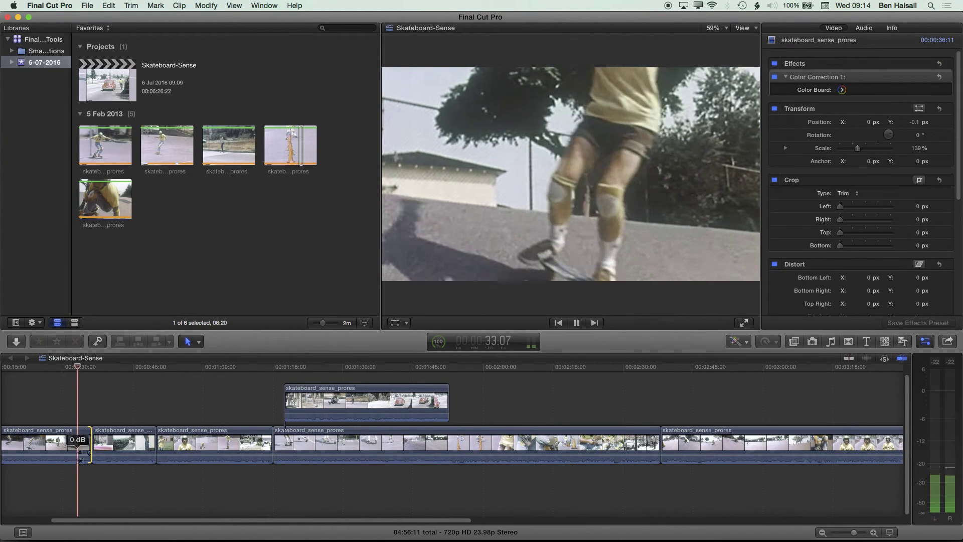
key(space)
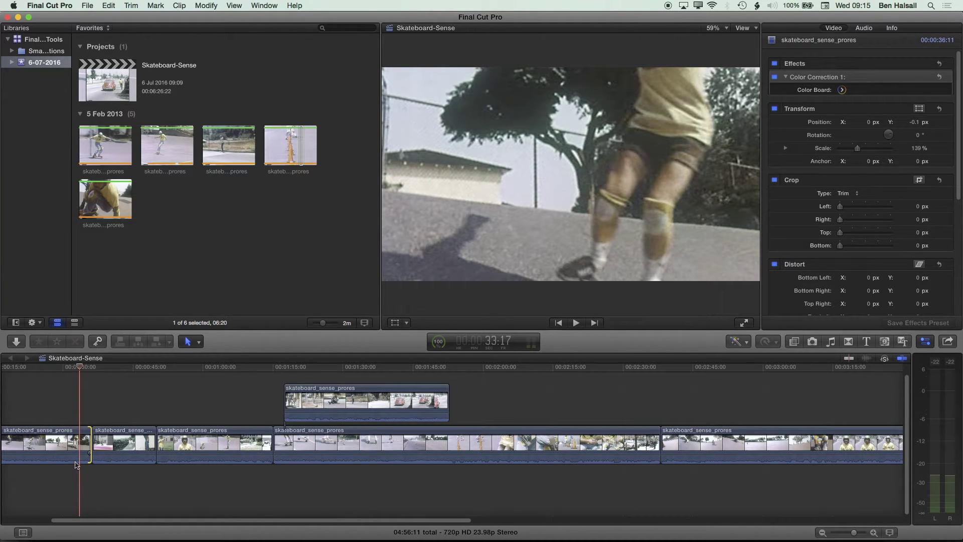
Step: Expand the first clip's audio from its video and trim only the audio's end back to 26:23
double_click(76, 463)
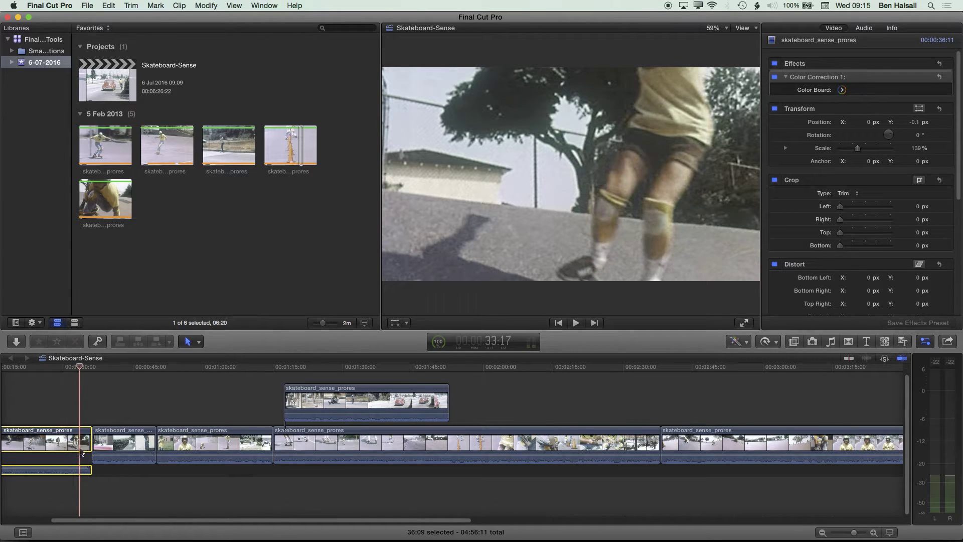
click(49, 415)
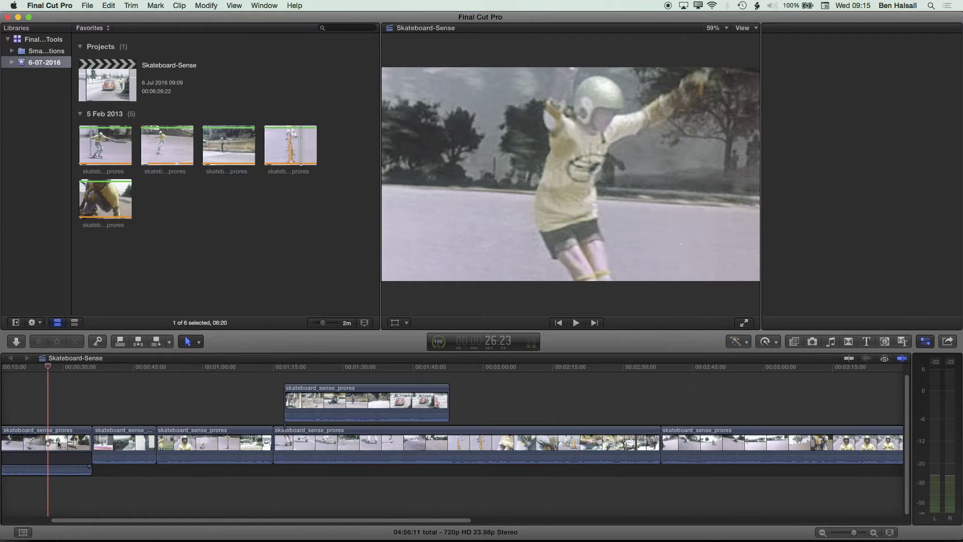
click(59, 444)
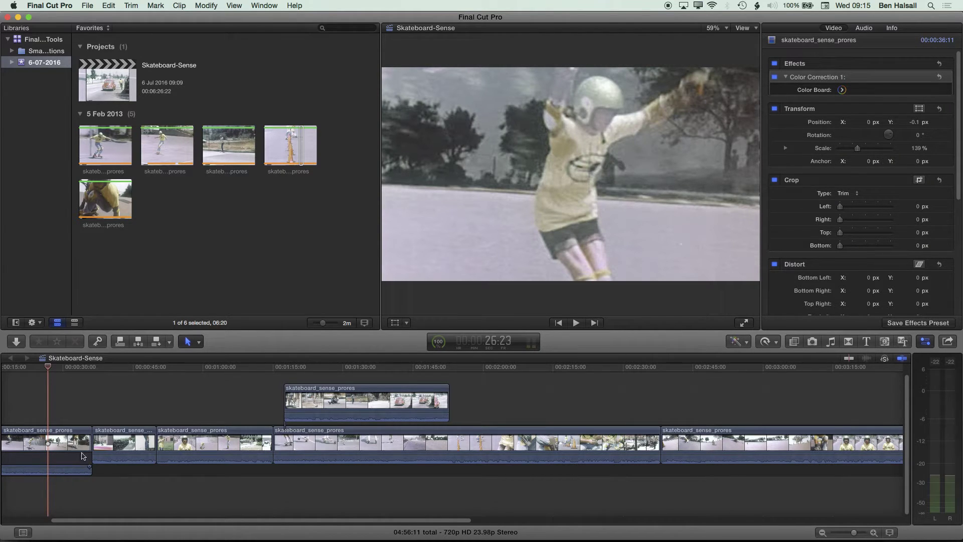
drag(89, 470, 46, 470)
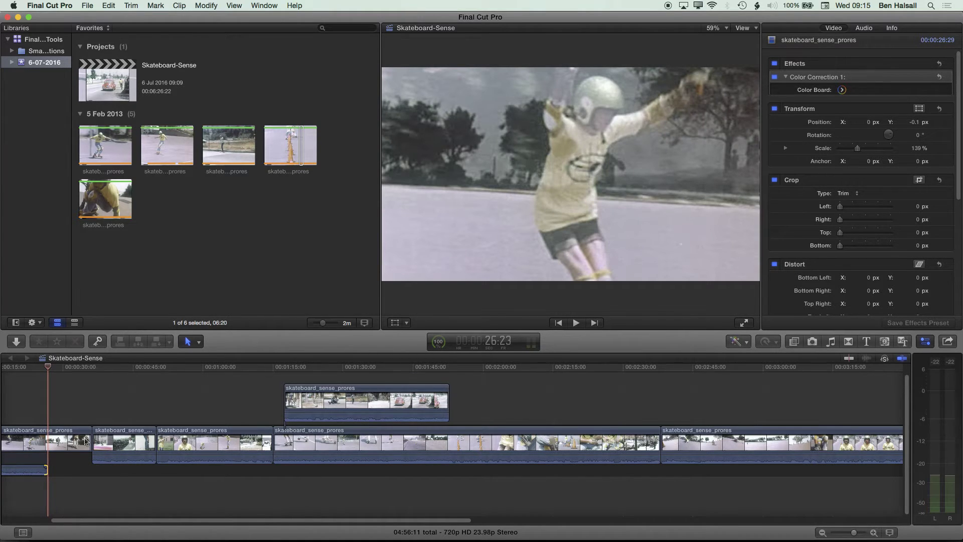
Step: Expand the second clip's audio, trim only its video start by about 7 seconds, and place the playhead at 29:04 where its audio starts
click(106, 464)
double_click(106, 465)
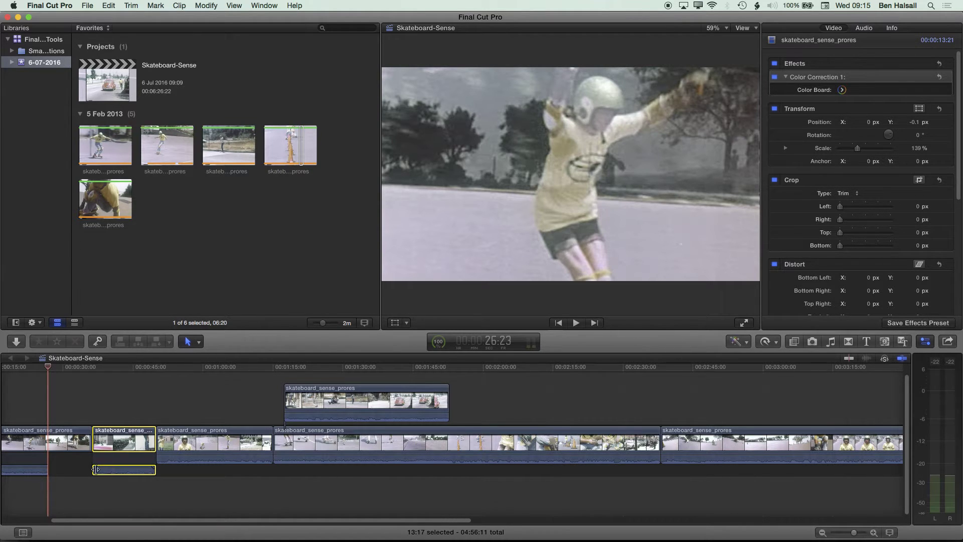
drag(97, 441, 126, 441)
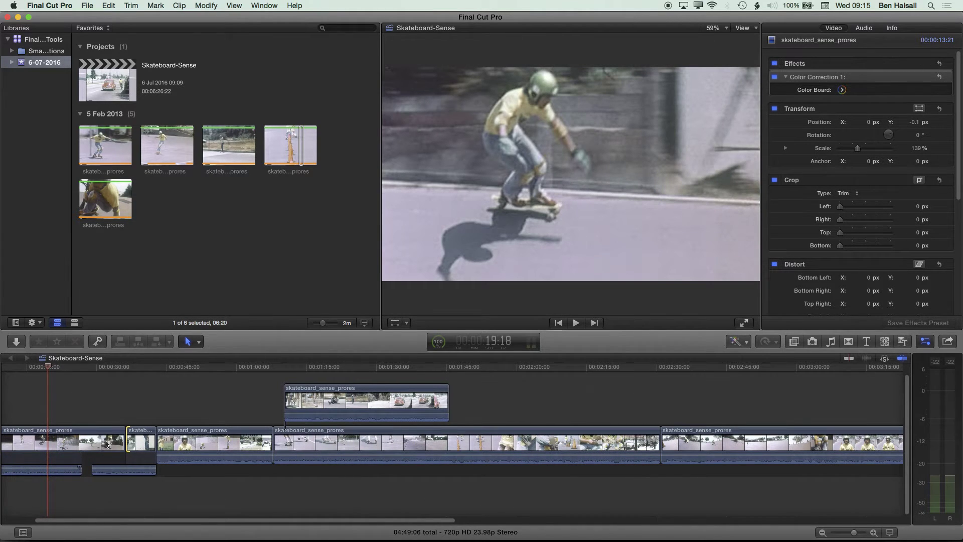
drag(100, 373, 92, 373)
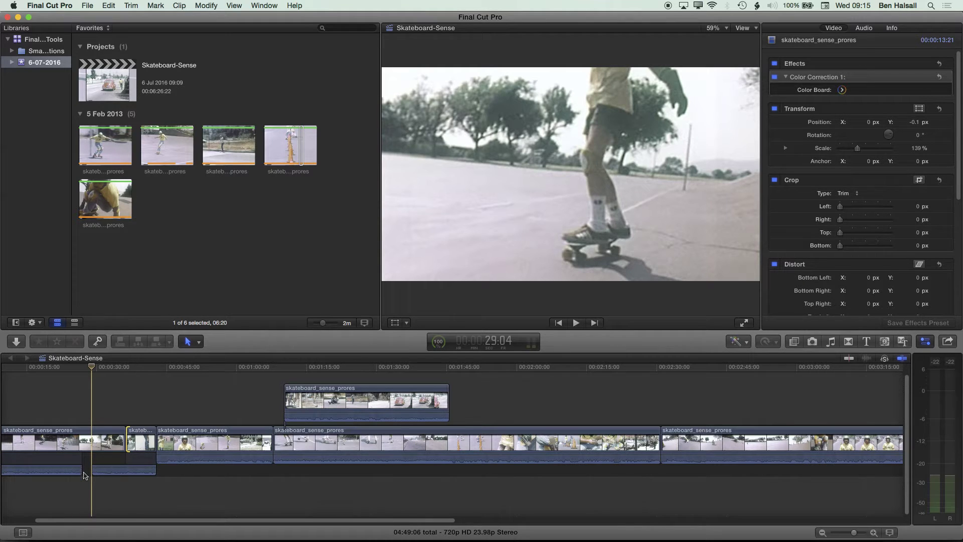
Step: Extend the first clip's audio end to meet the second clip's audio at 29:04, and move the playhead back to 25:19
drag(81, 471, 90, 470)
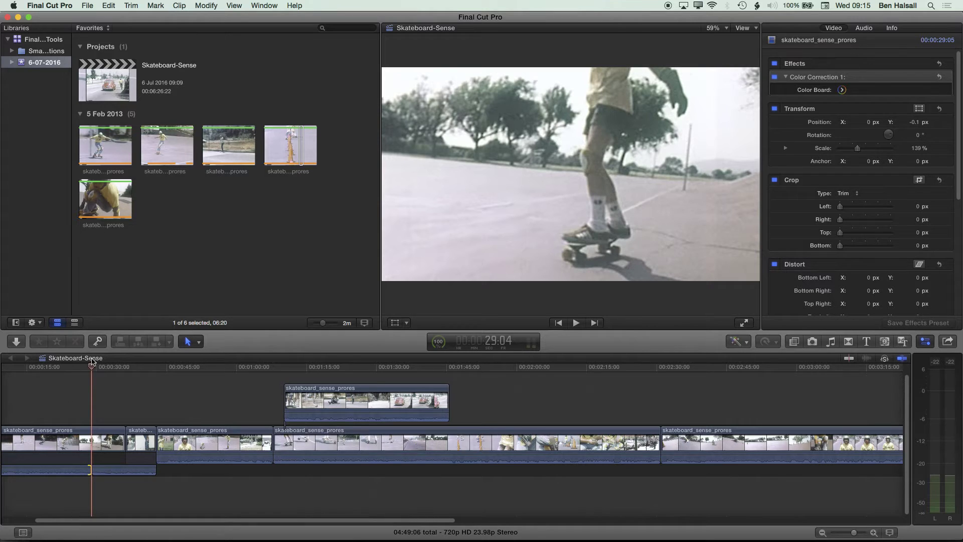
drag(92, 367, 76, 368)
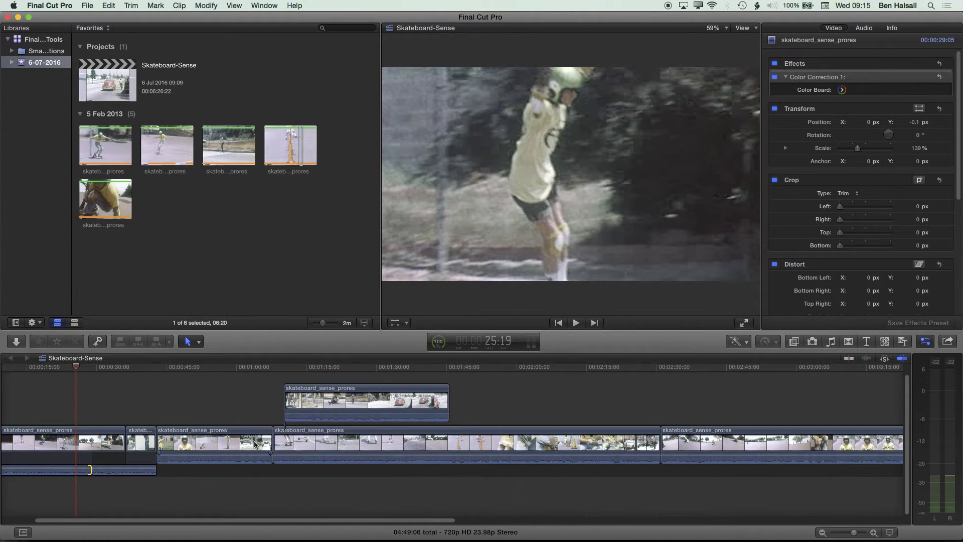
Step: Expand the audio of the third and fourth clips, and move the connected clip along to the fourth clip's end
click(261, 465)
double_click(261, 465)
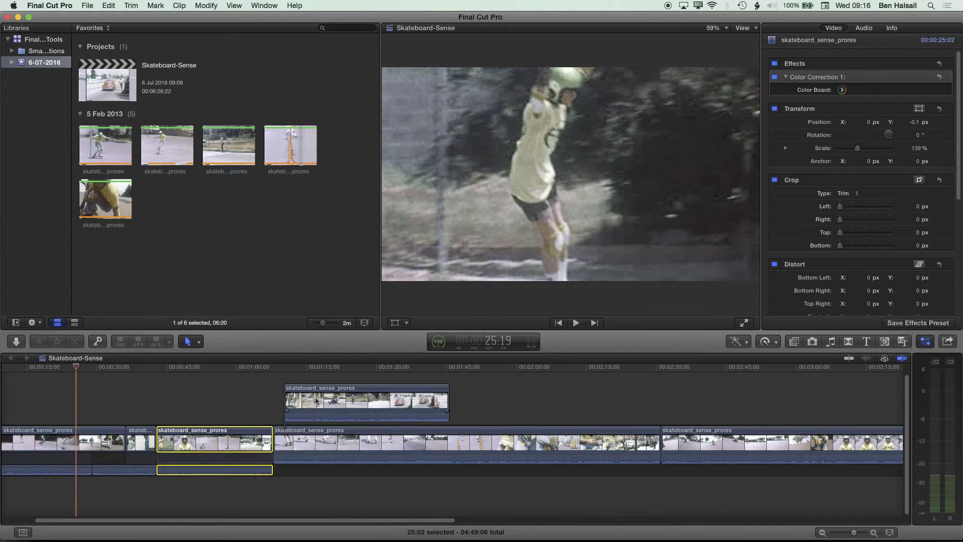
drag(365, 398, 576, 399)
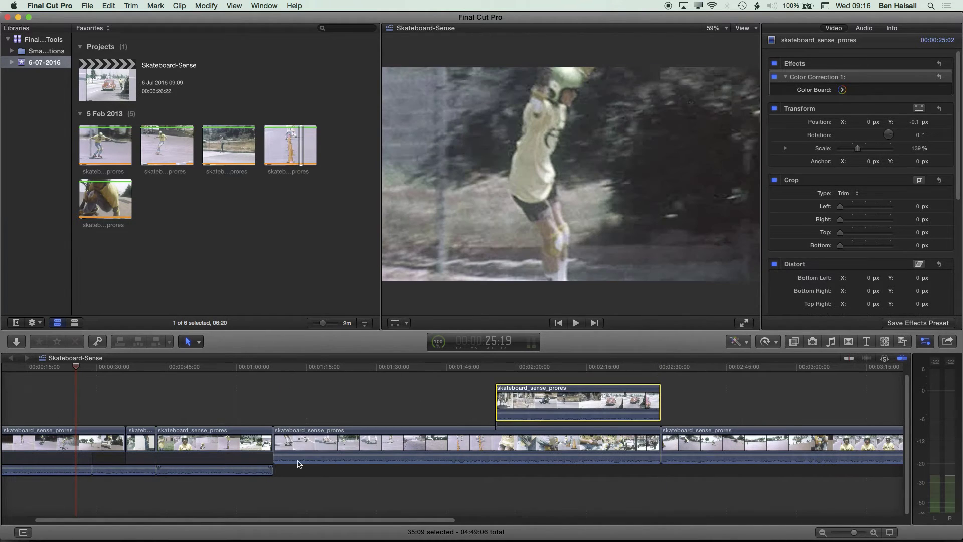
double_click(283, 458)
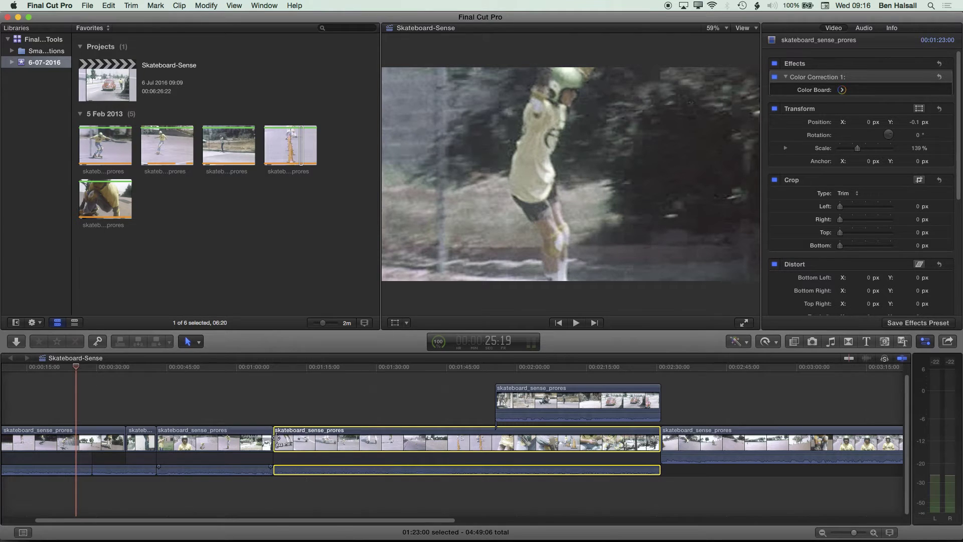
Step: Shorten the third clip's video to 16:14, trim the fourth clip's audio start to meet the third's audio end, and place the playhead at 1:06:07
drag(275, 440, 234, 439)
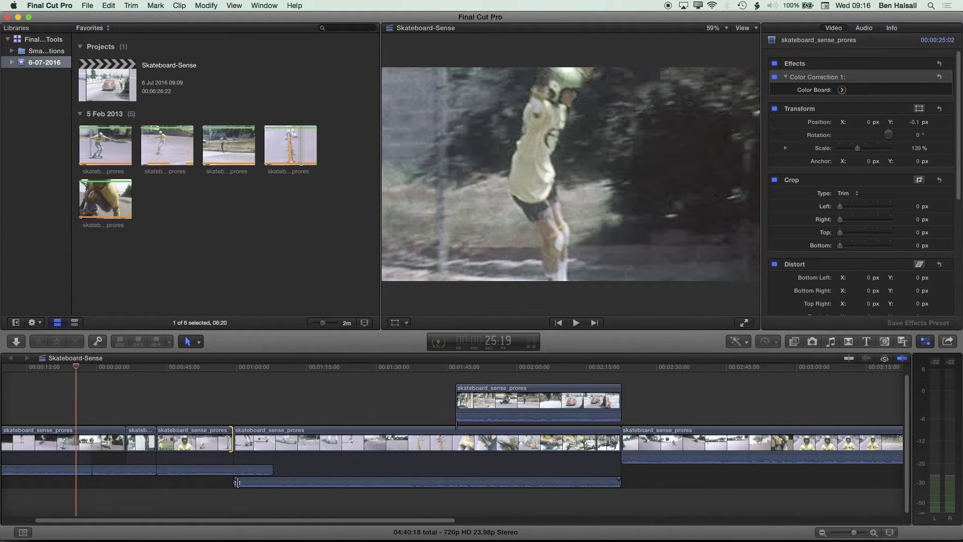
drag(236, 482, 275, 469)
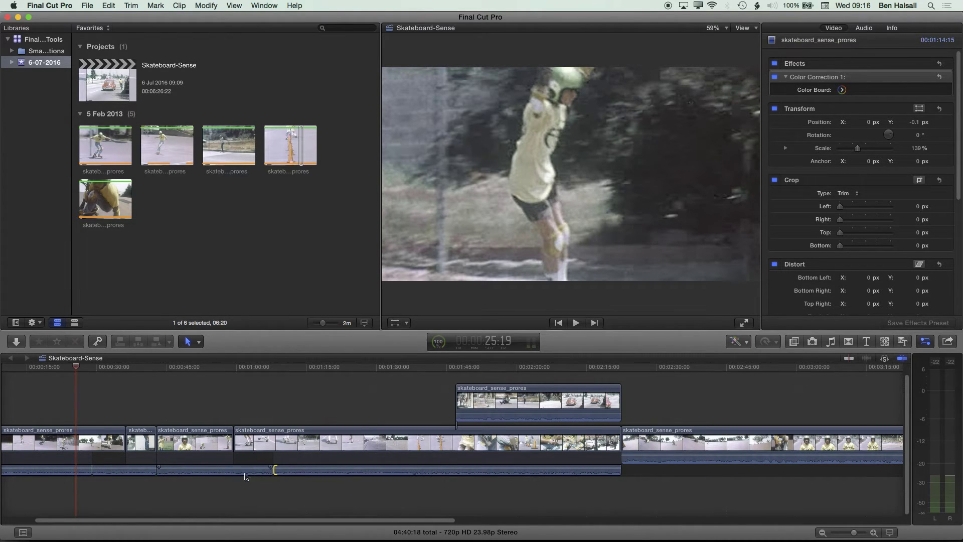
click(265, 415)
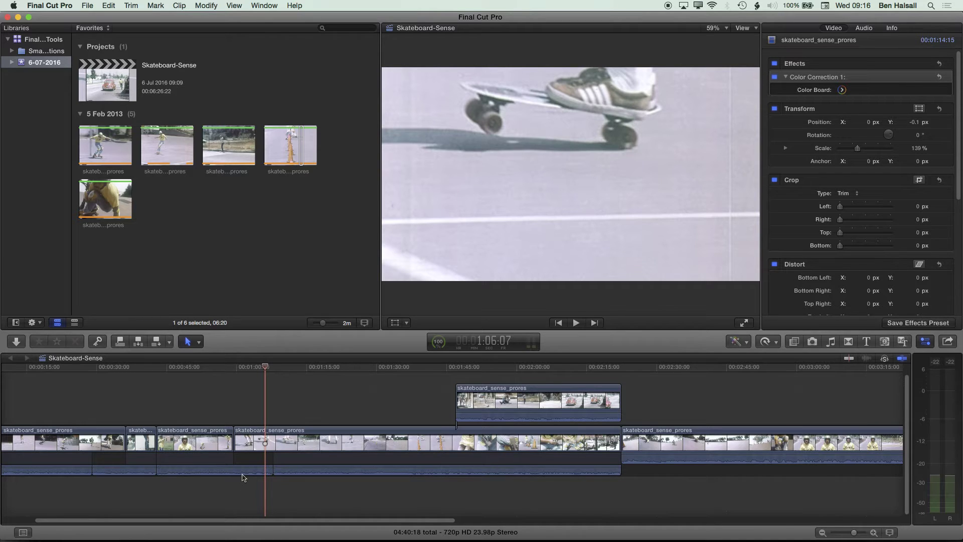
Step: Collapse the expanded audio of the third, fourth, second and first clips back into their video
mouse_move(238, 478)
click(244, 476)
double_click(261, 475)
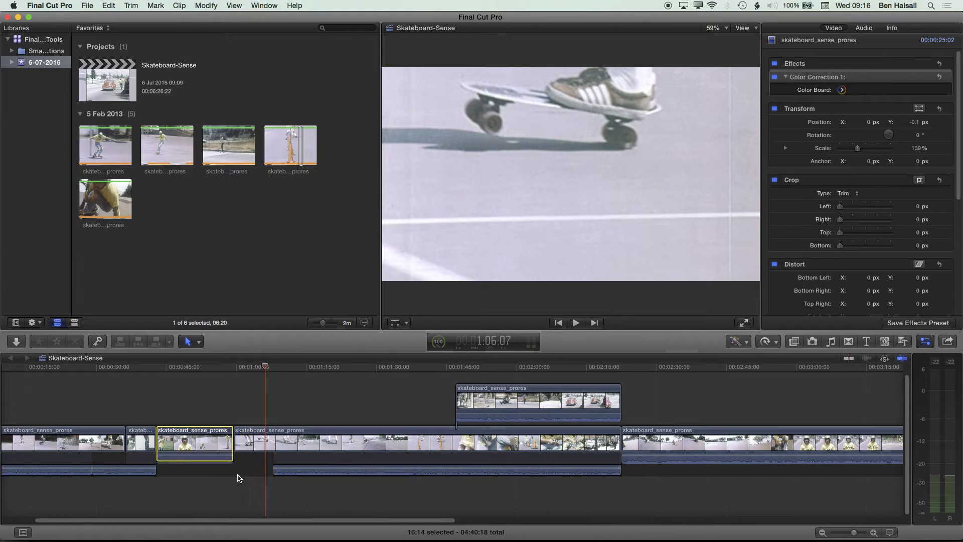
click(283, 475)
key(ctrl+s)
click(127, 475)
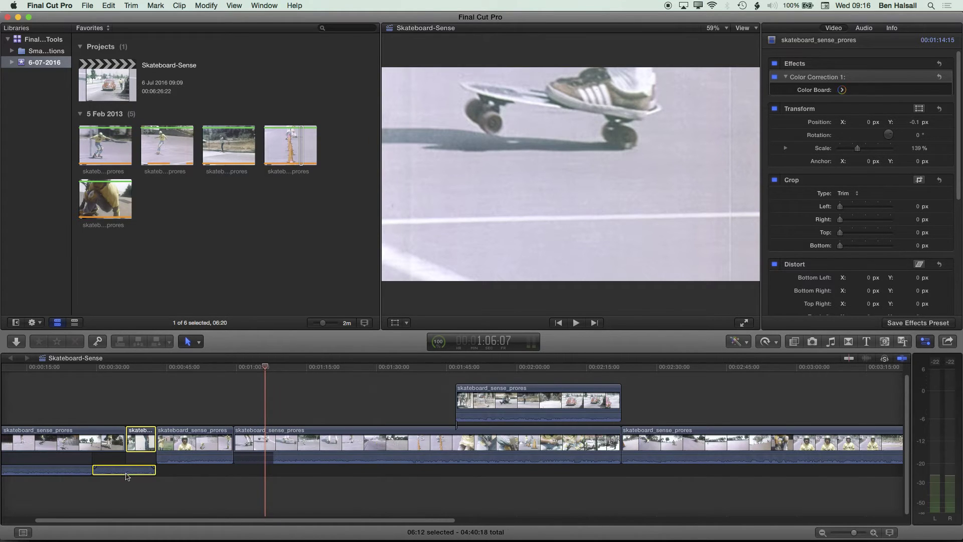
key(ctrl+s)
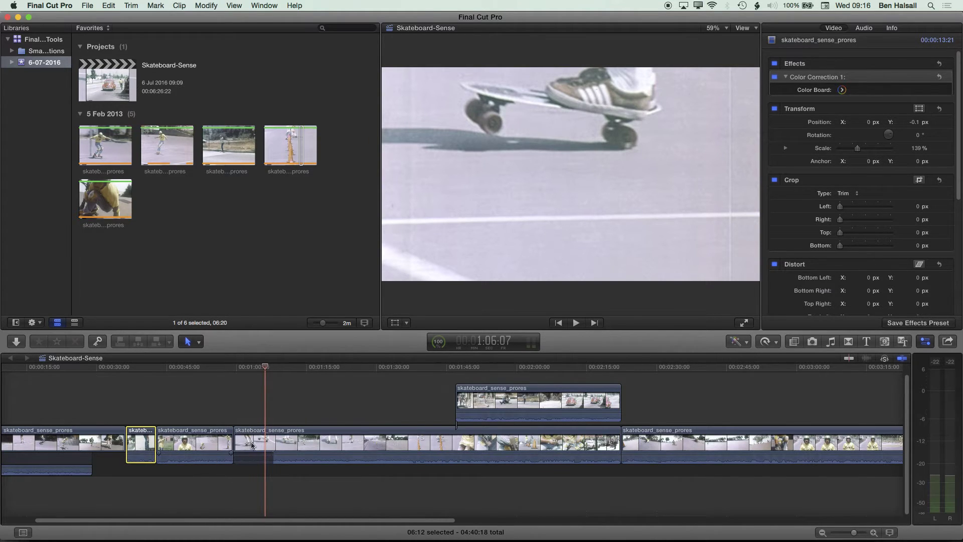
click(72, 473)
key(ctrl+s)
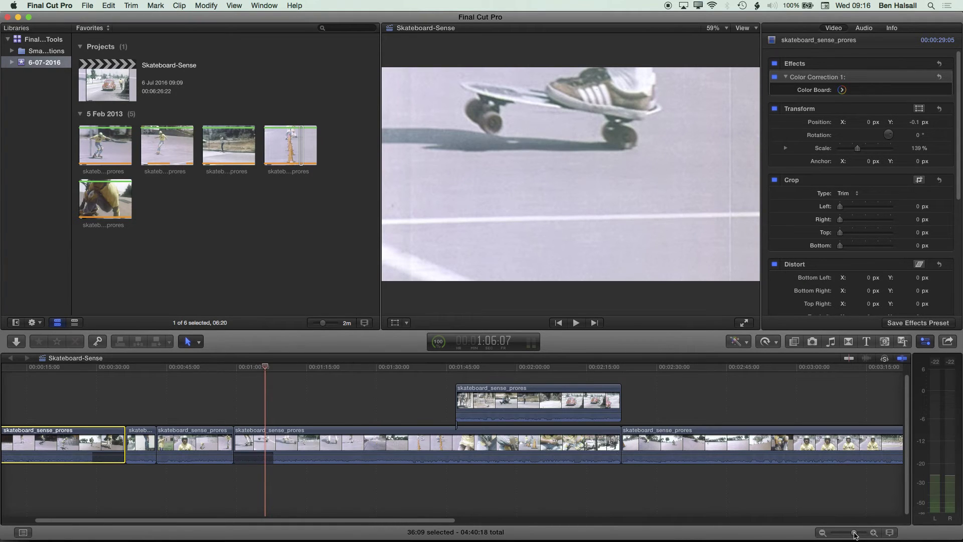
Step: Lower the fourth clip's volume to -7 dB and the fifth clip's volume to -∞ dB
drag(854, 534, 851, 534)
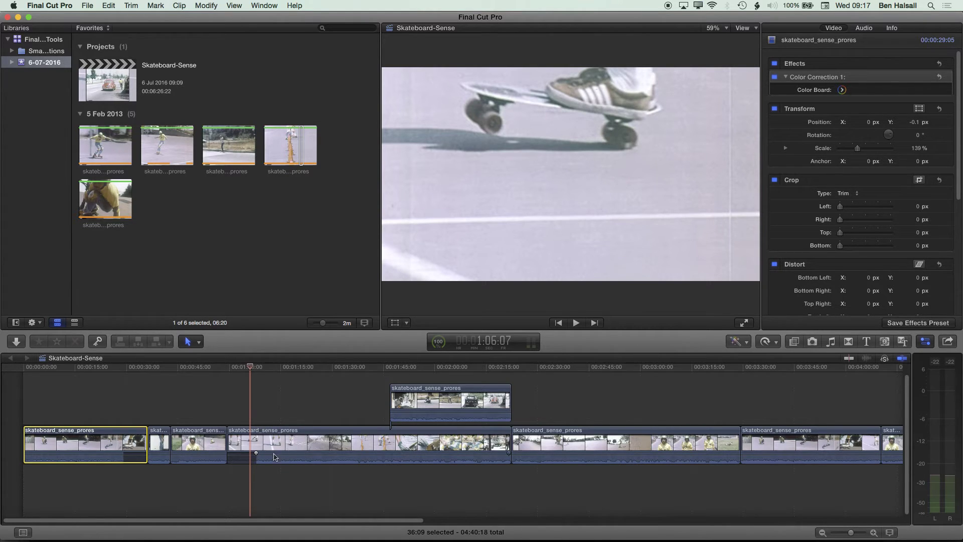
mouse_move(280, 455)
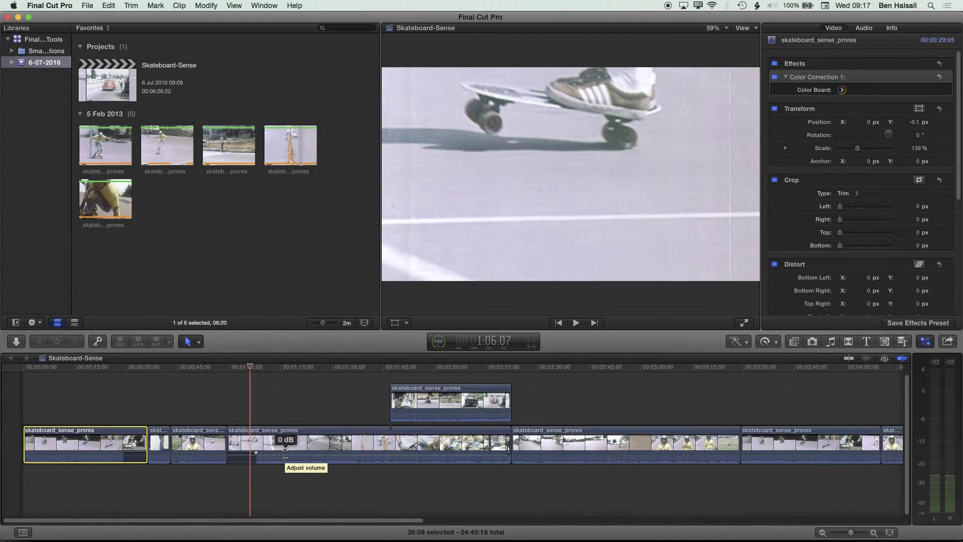
drag(284, 448, 297, 451)
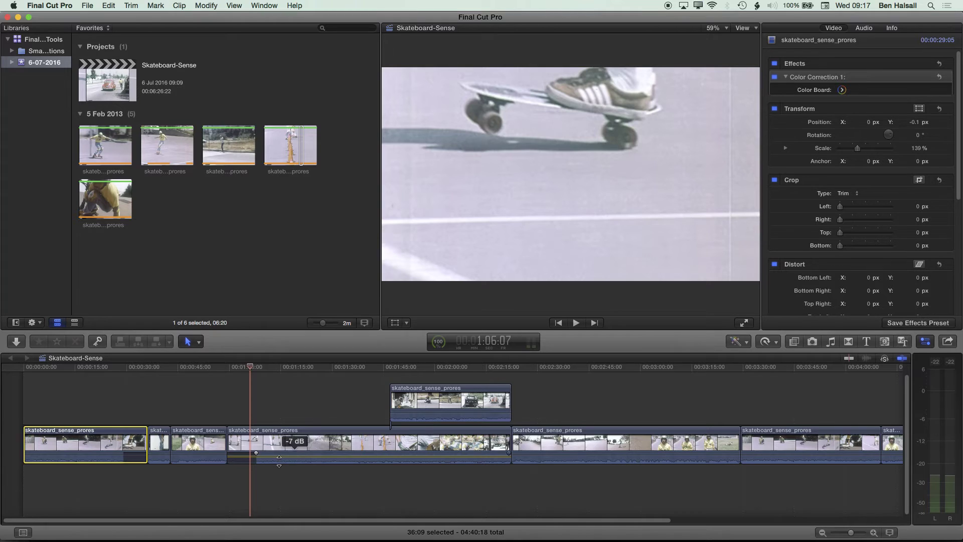
drag(541, 455, 540, 488)
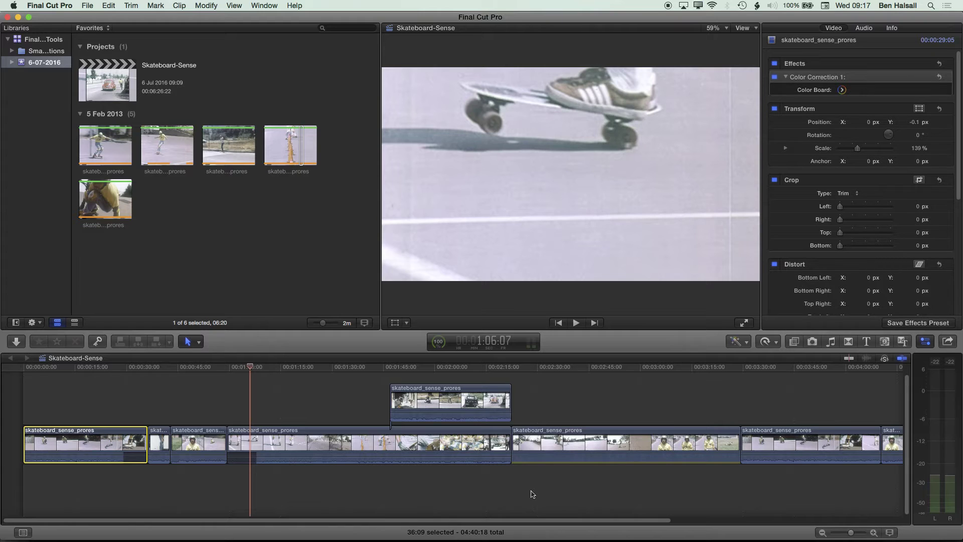
Step: Raise the fifth clip's volume and add two keyframes, the first at 0 dB and the second at about -21 dB
scroll(532, 496, right, 10)
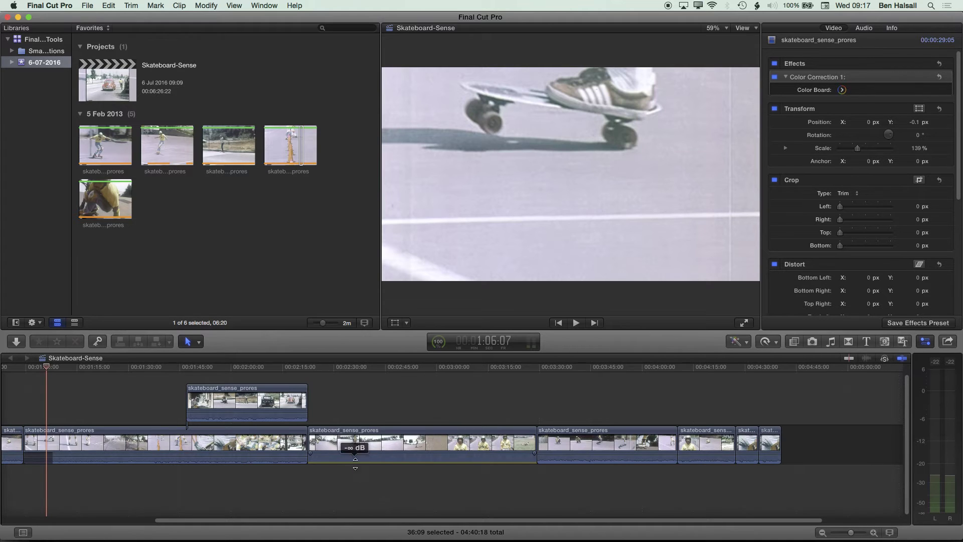
mouse_move(366, 462)
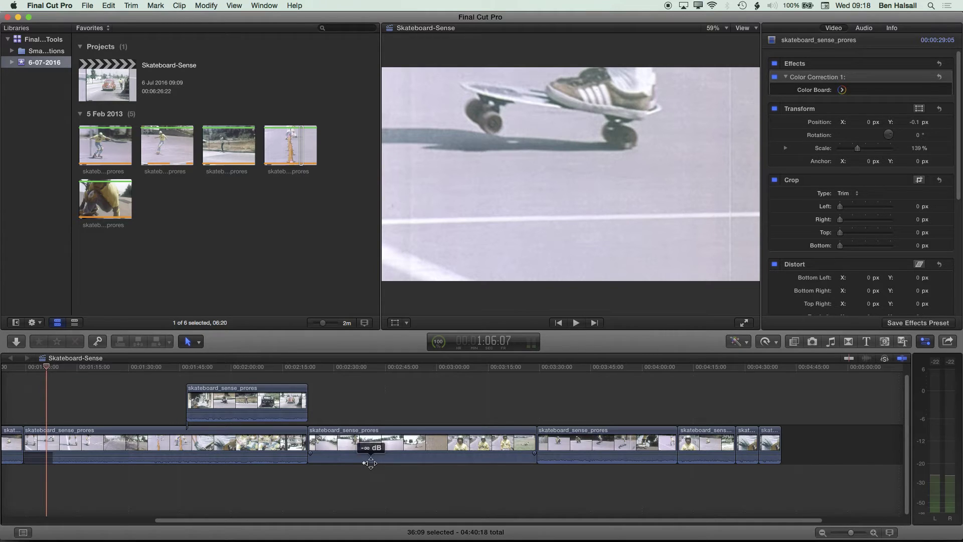
drag(364, 463, 364, 457)
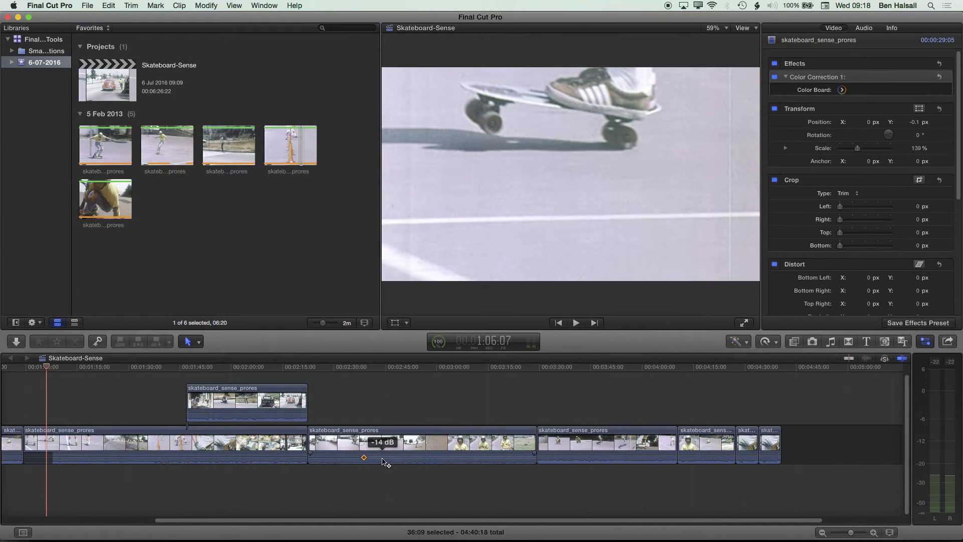
alt+click(383, 457)
drag(384, 458, 383, 462)
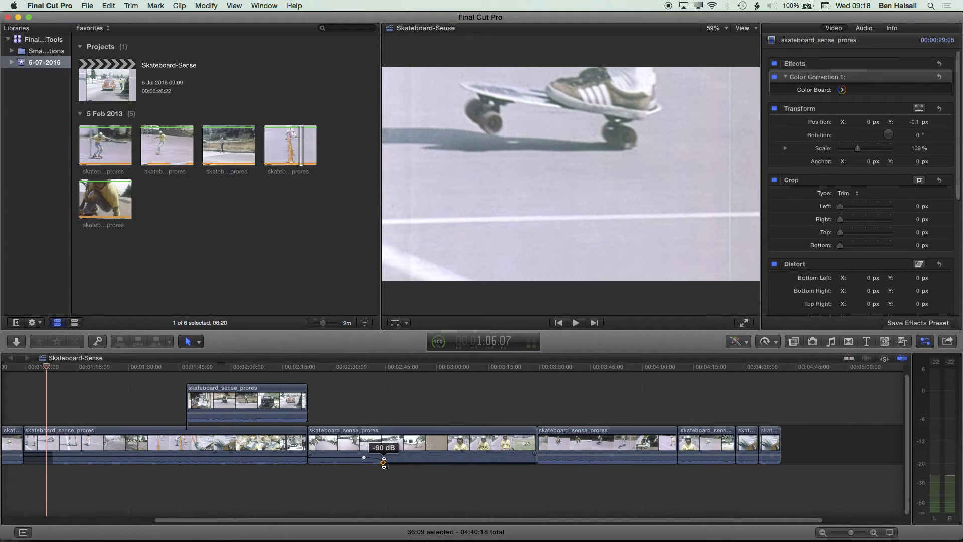
mouse_move(364, 459)
drag(365, 458, 364, 454)
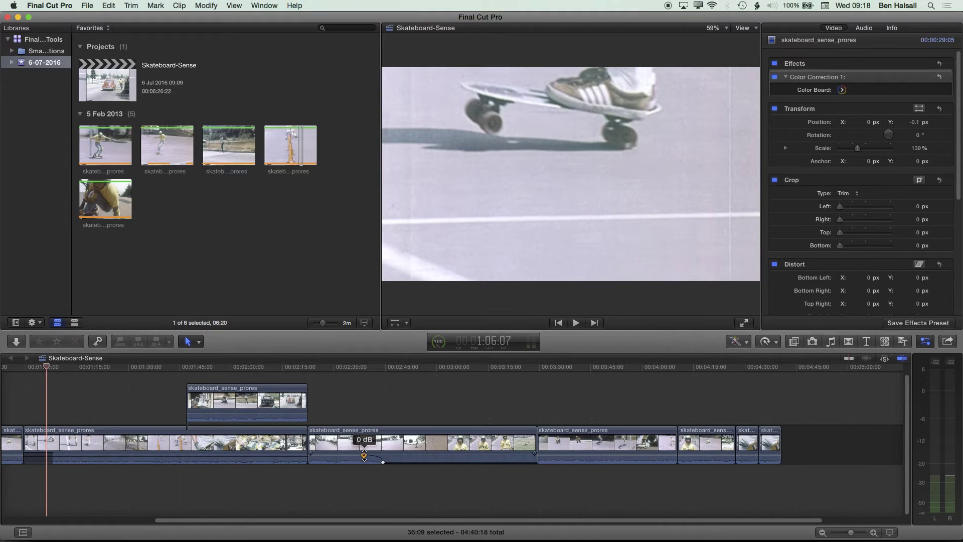
click(383, 462)
drag(383, 461, 383, 459)
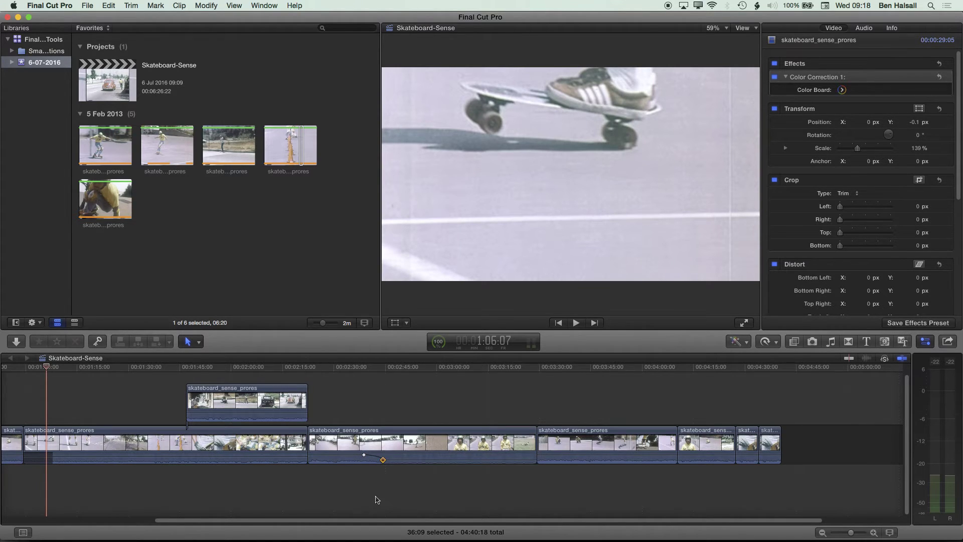
Step: Move the 40:23 clip out of the storyline and connect it beneath the first part of the fifth clip
drag(558, 444, 375, 477)
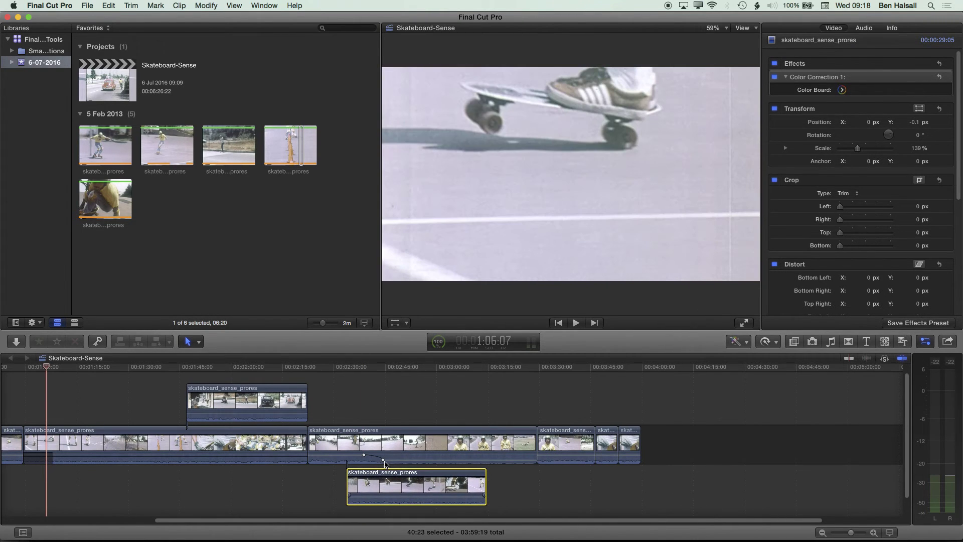
click(391, 493)
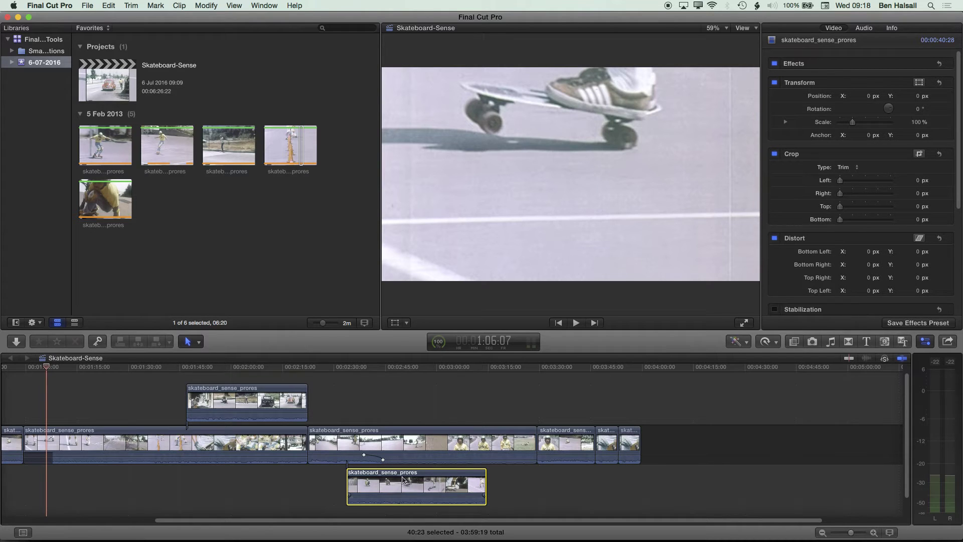
Step: Add two volume keyframes near the connected clip's start, lower the first to about -35 dB, and move the clip above the storyline
alt+click(367, 496)
alt+click(384, 496)
drag(367, 497, 367, 502)
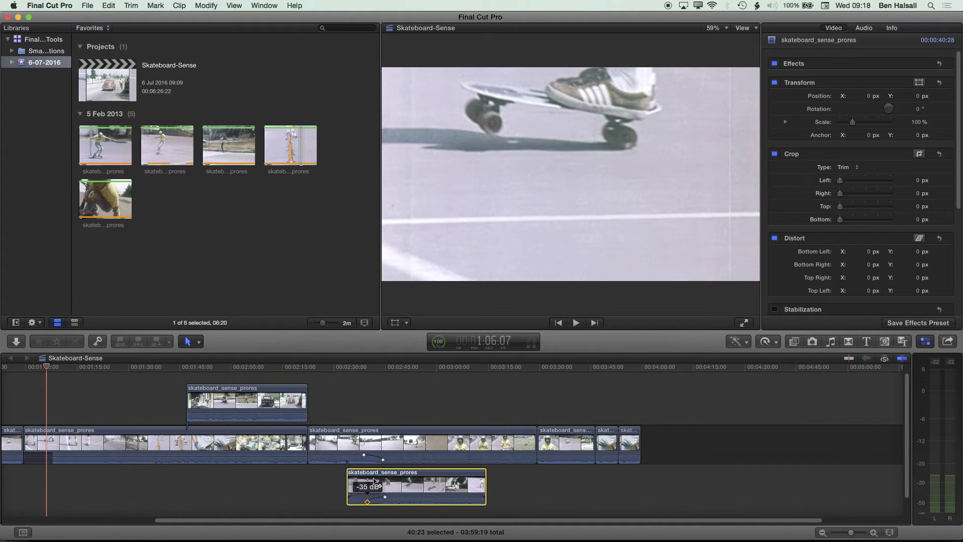
mouse_move(386, 505)
drag(368, 501, 377, 502)
drag(401, 485, 404, 400)
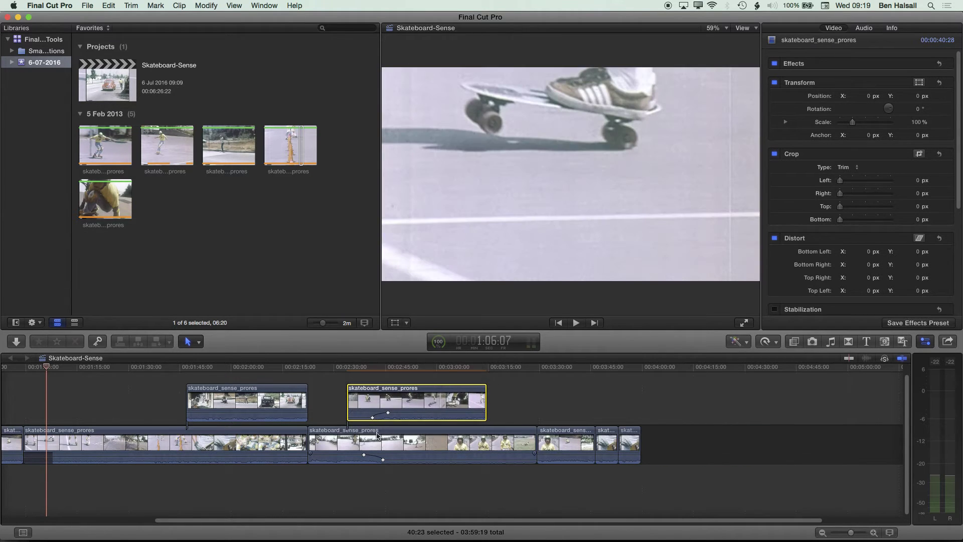
Step: Add two more volume keyframes to the fifth clip just before 3:04:15, and raise the last one to 2 dB
drag(392, 460, 404, 459)
mouse_move(370, 458)
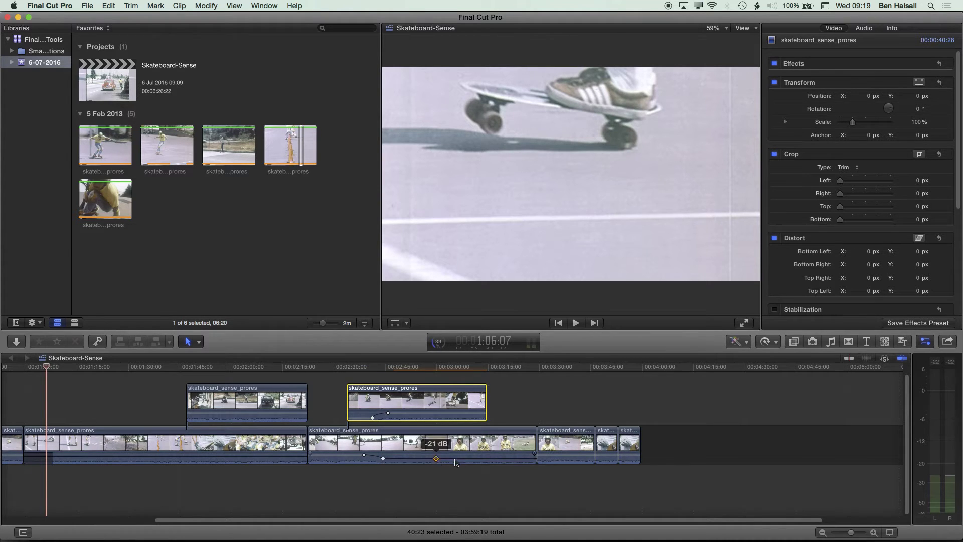
click(452, 460)
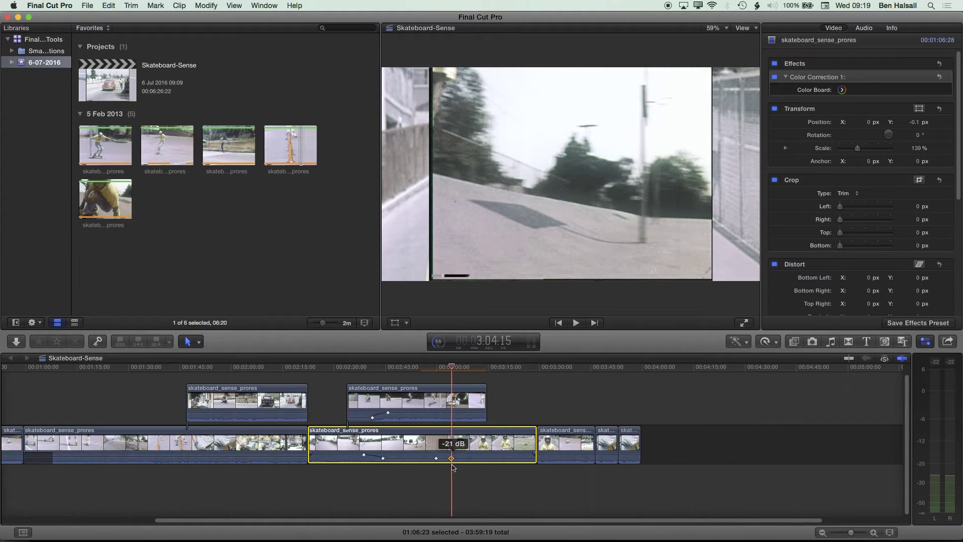
drag(453, 460, 453, 457)
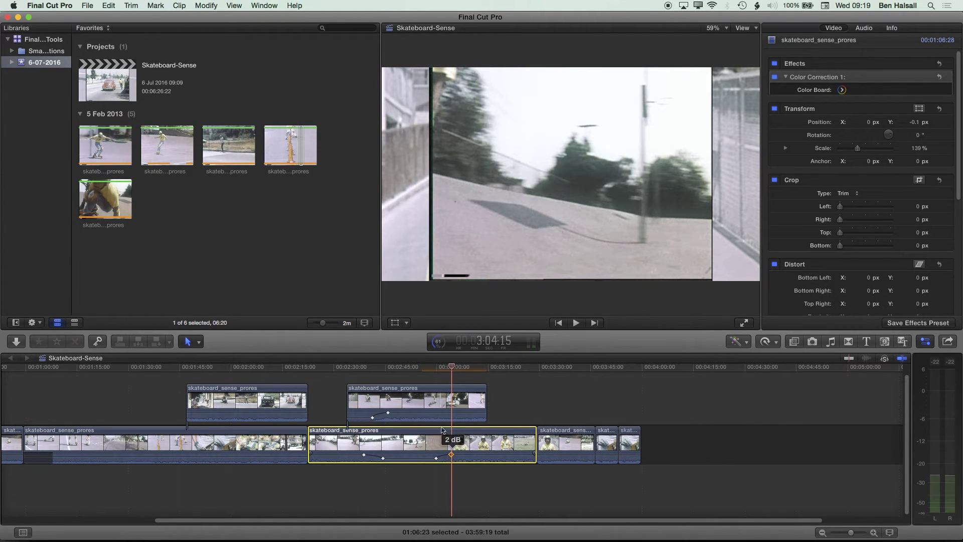
Step: Add two volume keyframes near the end of the connected clip above, and lower the last one to fade its audio down
alt+click(436, 412)
alt+click(448, 412)
drag(448, 412, 448, 418)
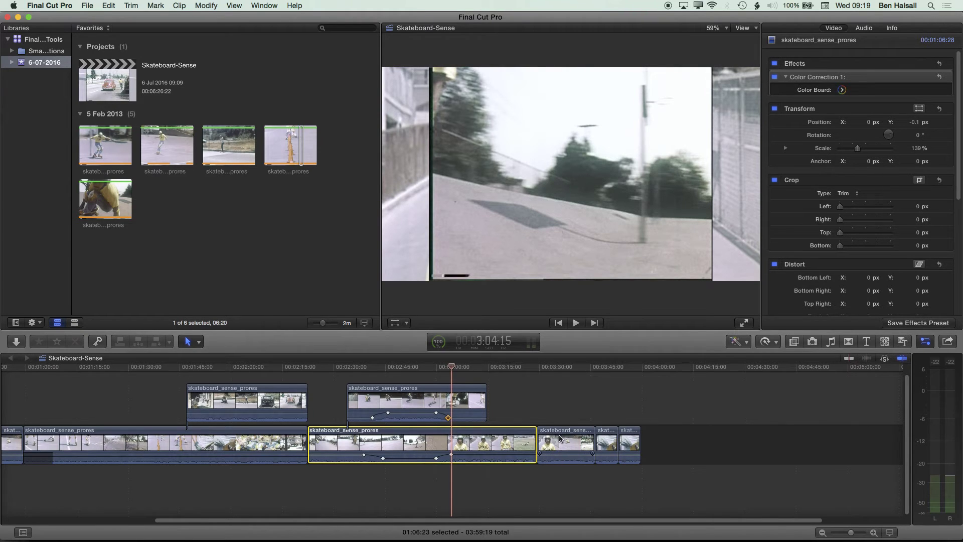
Step: Add an audio fade-in of about 02:21 and a short audio fade-out to the clip following the fifth clip
drag(851, 533, 854, 533)
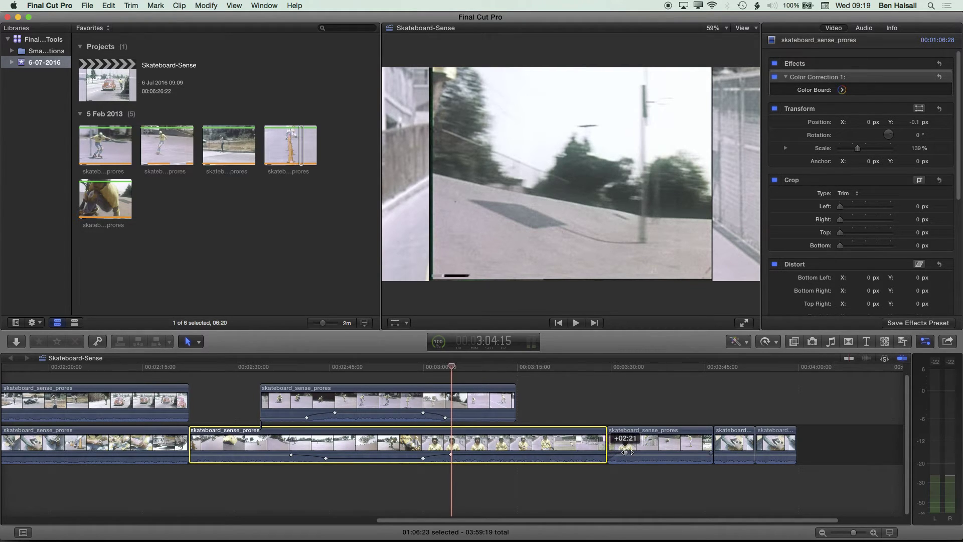
drag(709, 452, 695, 453)
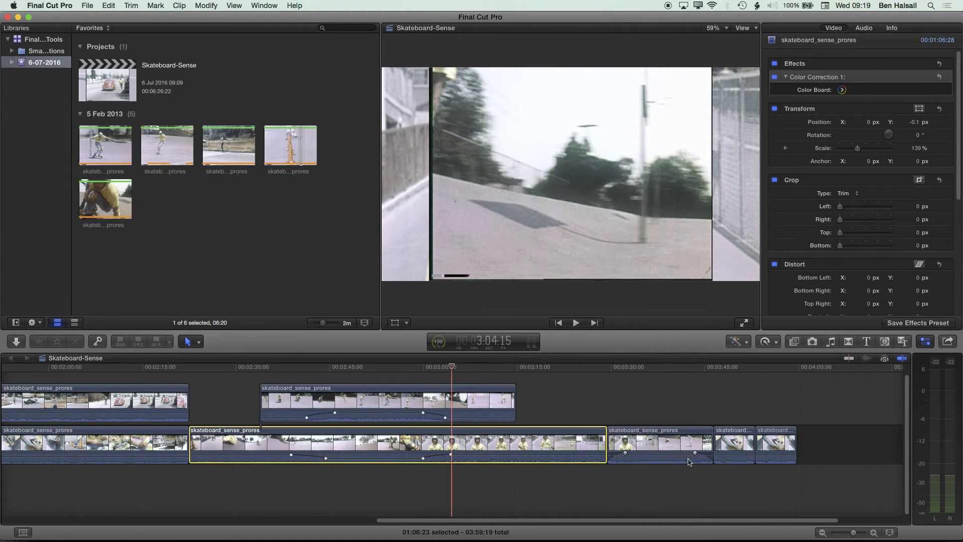
Step: Try the Linear and S-curve shapes on the audio fade-in of the clip following the selected long clip, and return it to +3dB
right_click(625, 453)
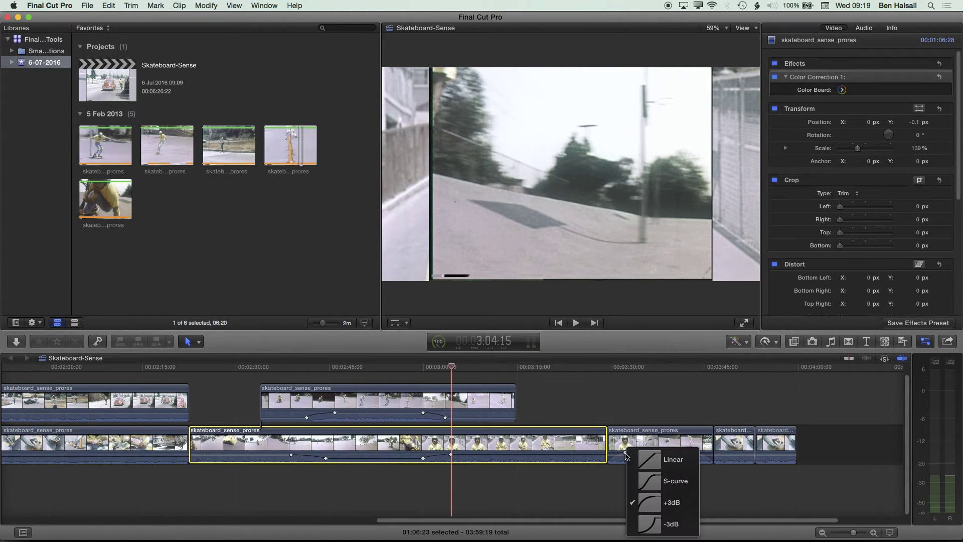
click(648, 468)
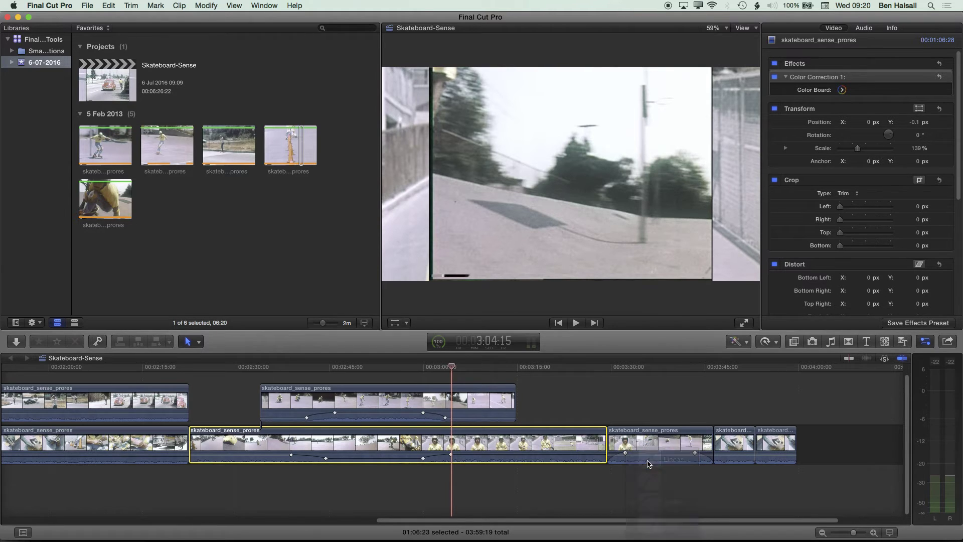
right_click(625, 456)
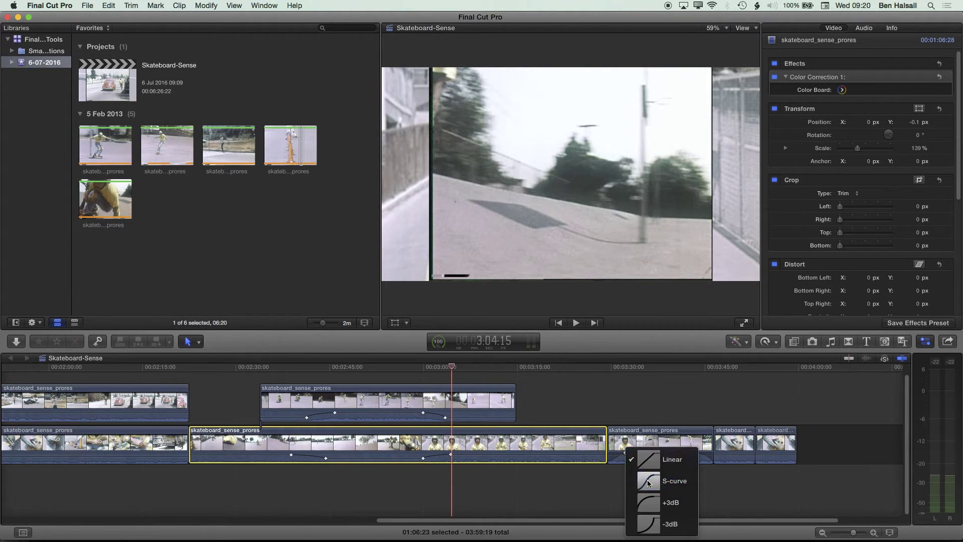
click(647, 482)
right_click(625, 455)
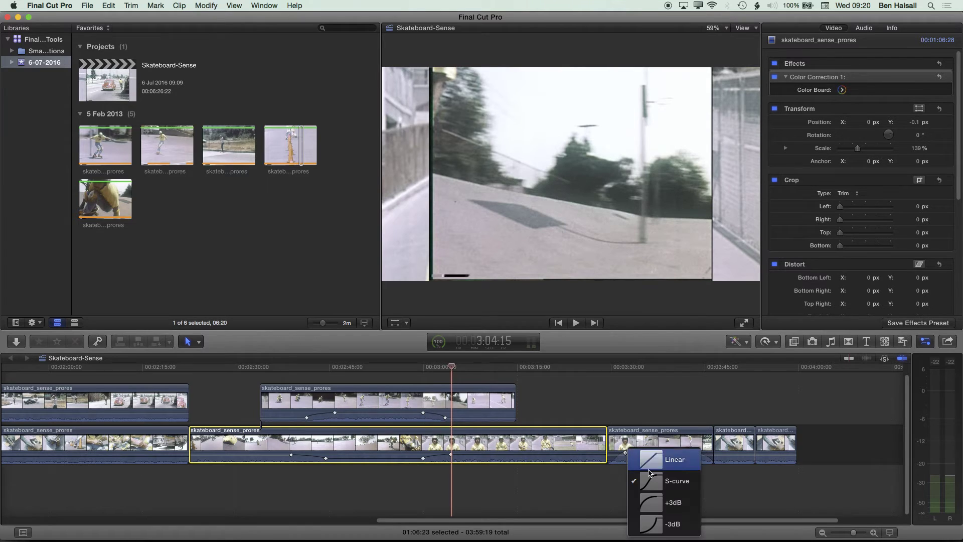
click(640, 500)
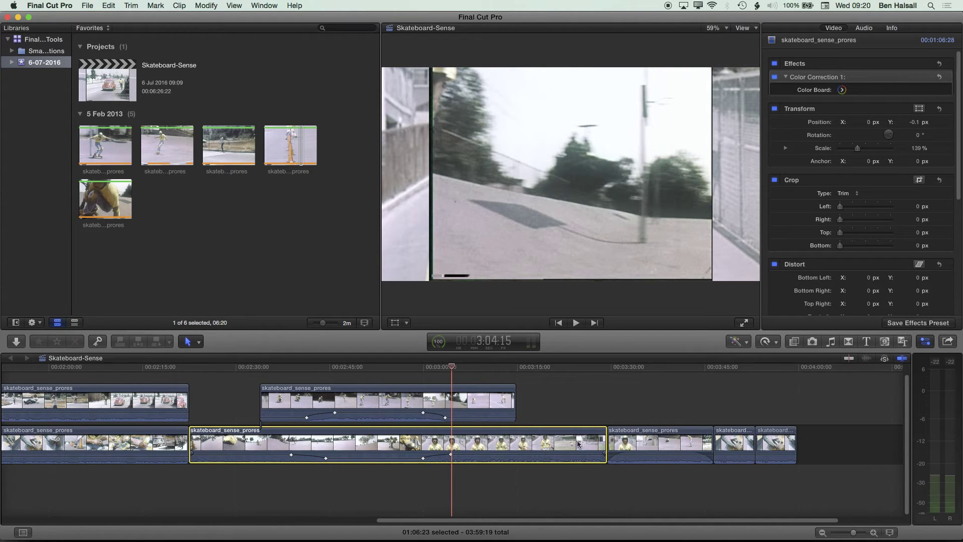
Step: Move the first connected clip above down into the primary storyline, between the two longest clips
click(548, 368)
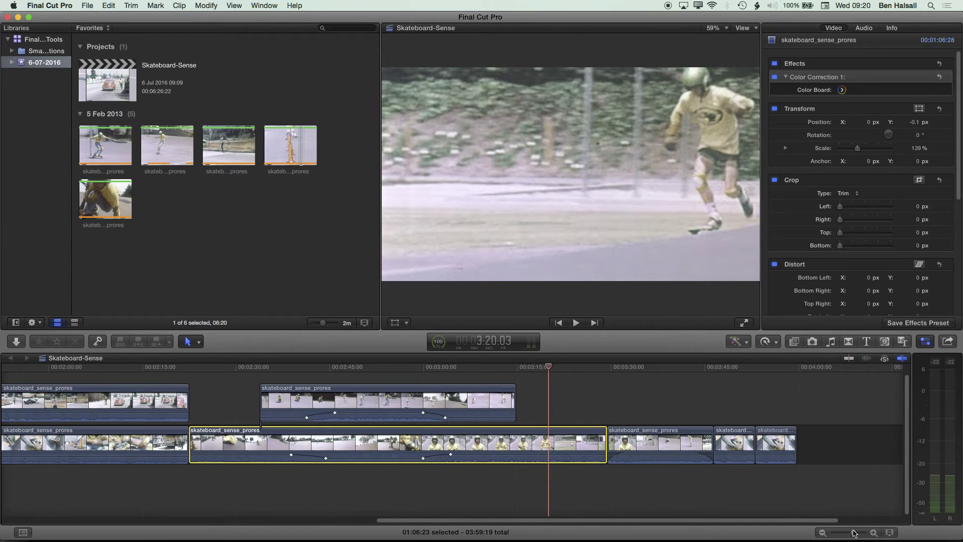
scroll(168, 411, down, 5)
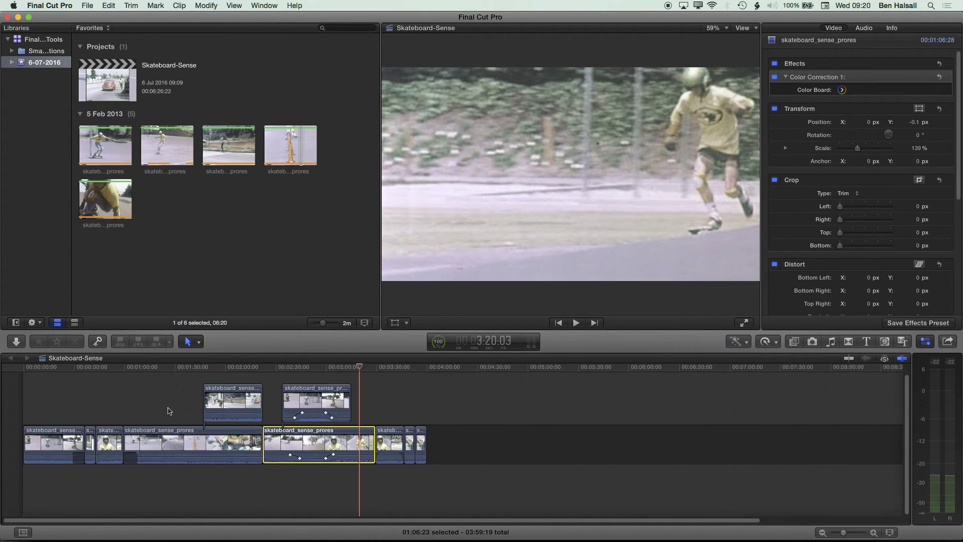
click(225, 396)
click(231, 368)
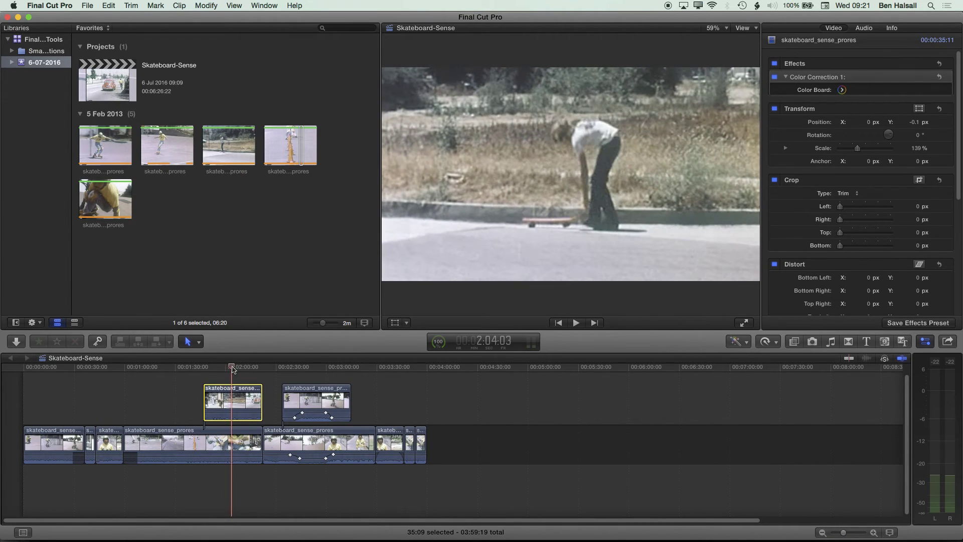
drag(233, 403, 281, 446)
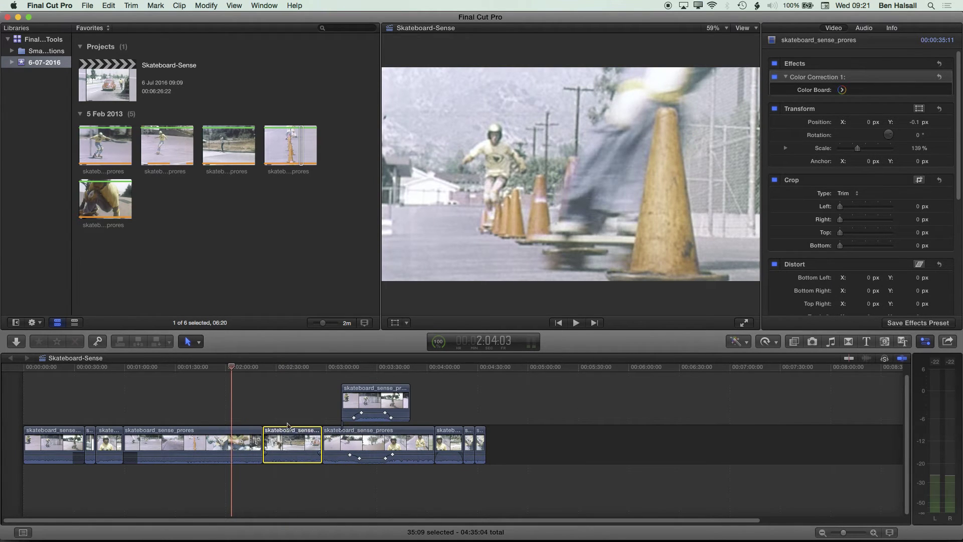
click(287, 443)
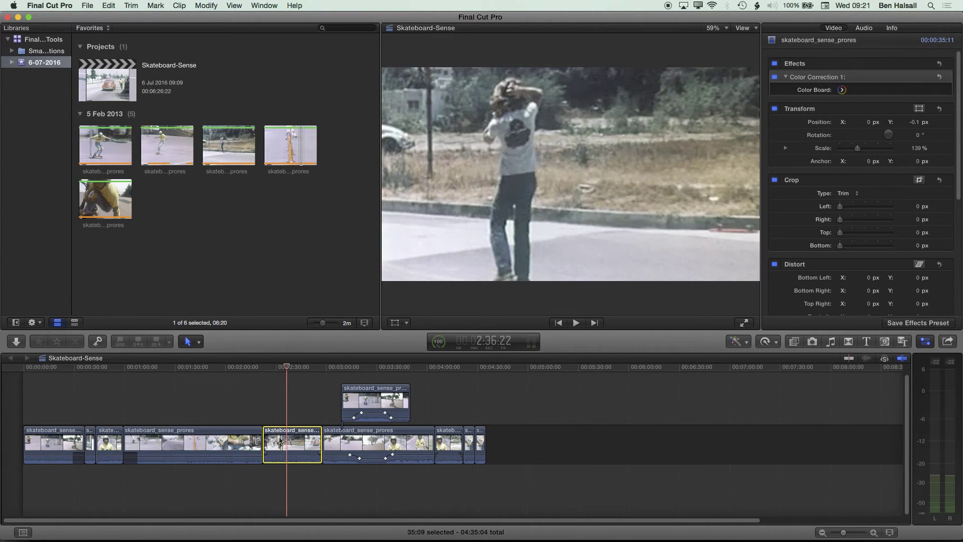
Step: Try expanding the inserted clip's audio and audio components and detaching its audio, collapsing or undoing each change
right_click(288, 446)
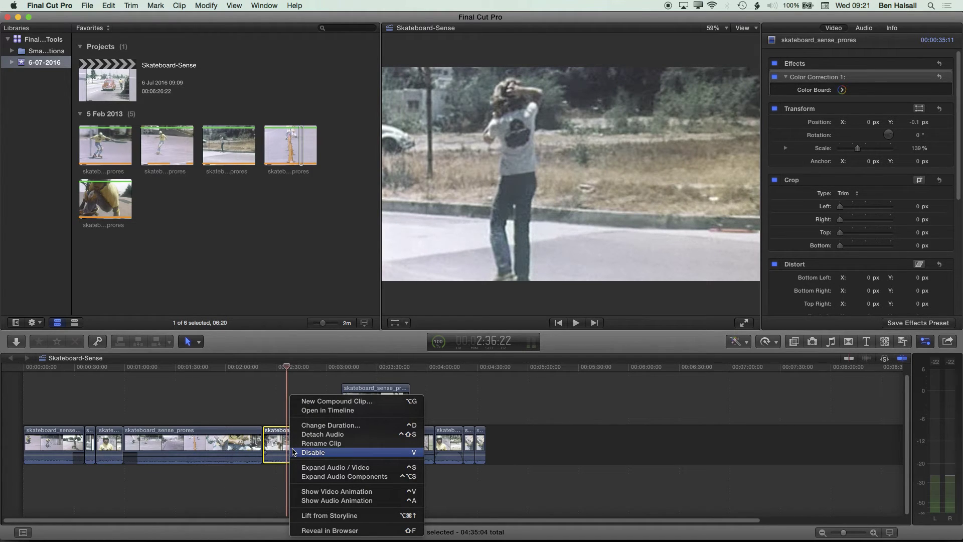
click(310, 468)
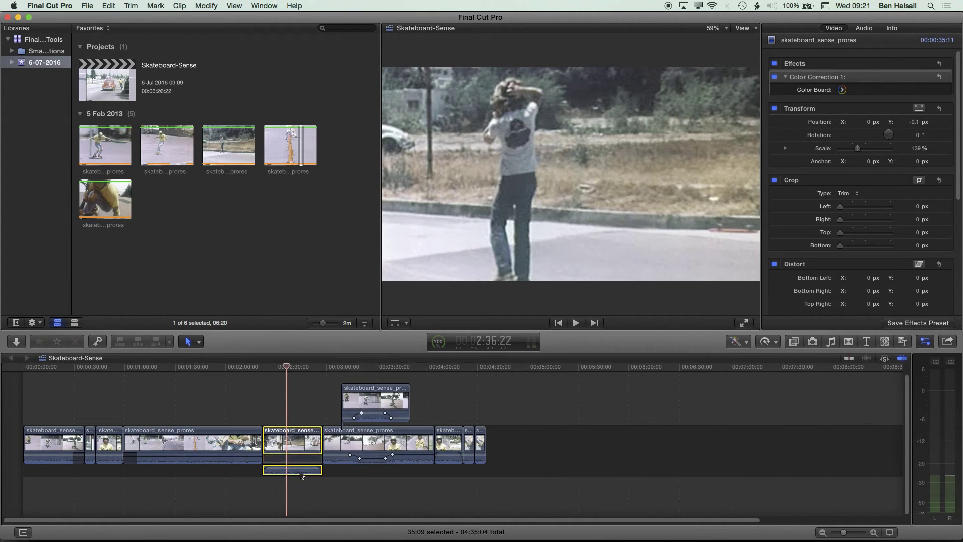
right_click(277, 442)
click(300, 467)
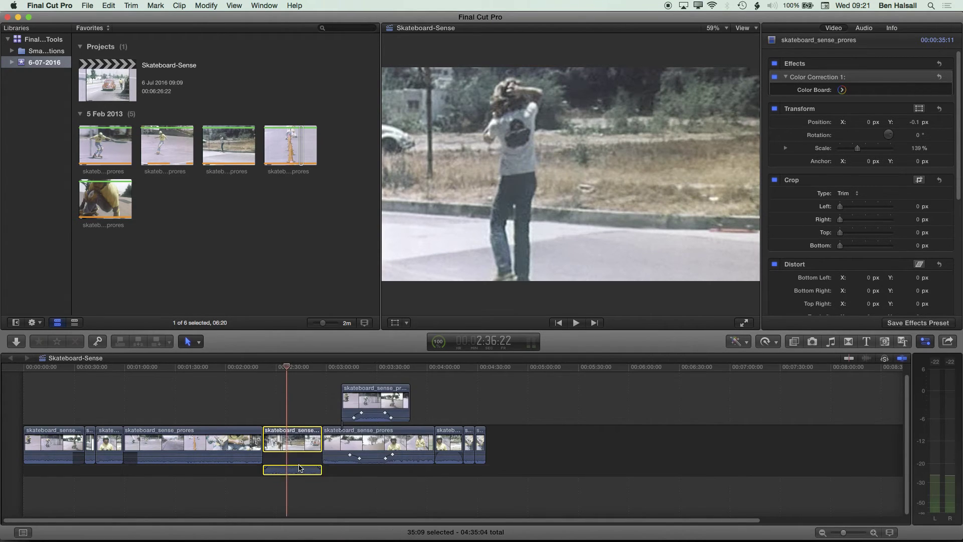
right_click(280, 451)
click(321, 477)
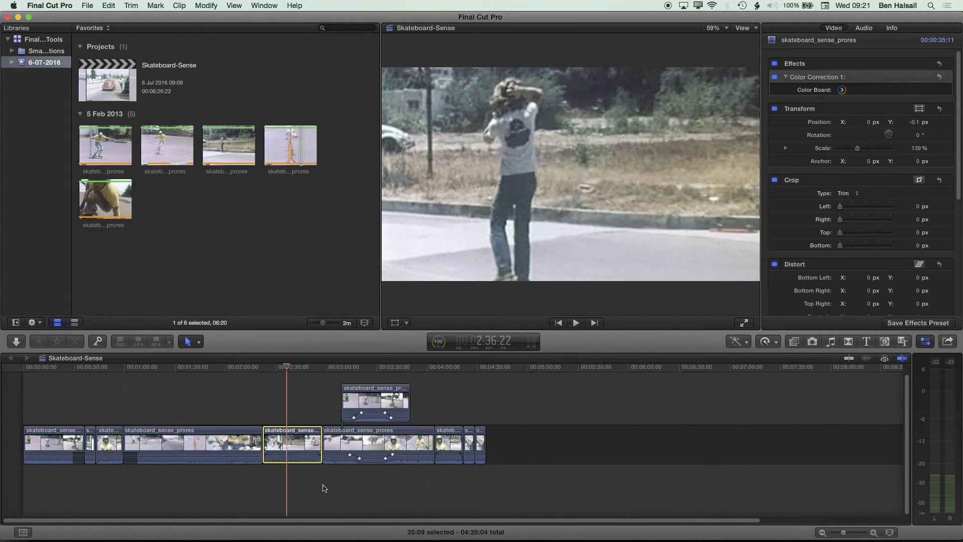
mouse_move(271, 471)
mouse_down()
mouse_move(296, 482)
mouse_move(290, 472)
mouse_up()
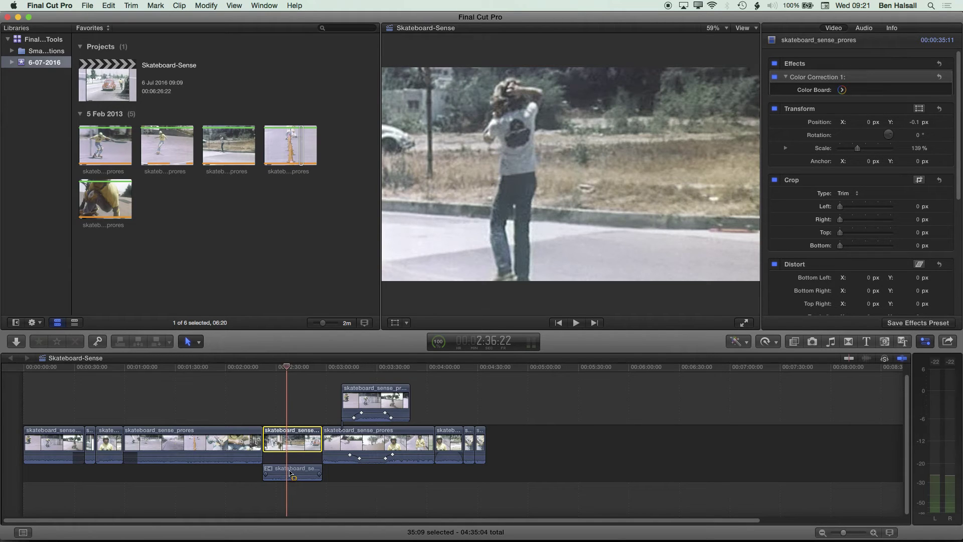
double_click(290, 472)
Step: Show the video animation of the inserted clip and position the playhead near its start, at 2:25:05
right_click(290, 443)
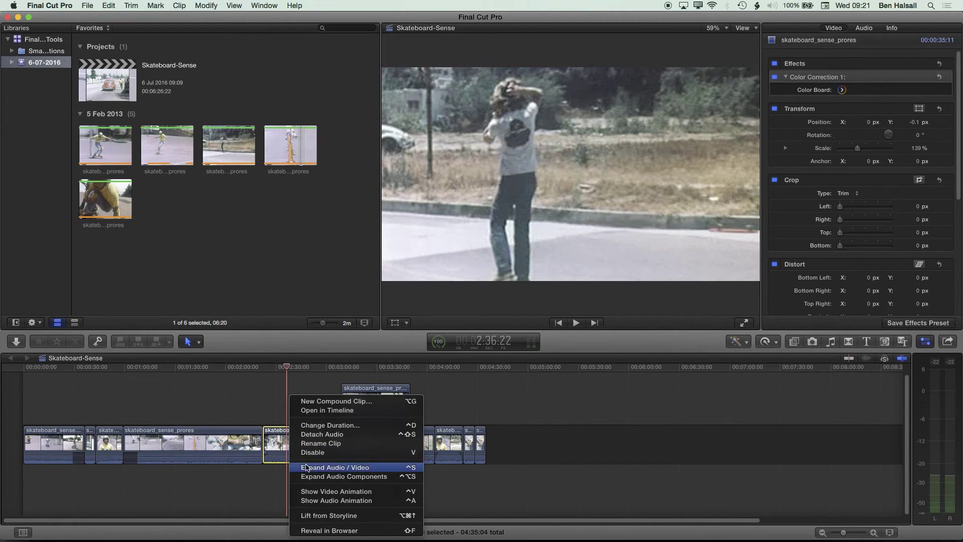
click(305, 494)
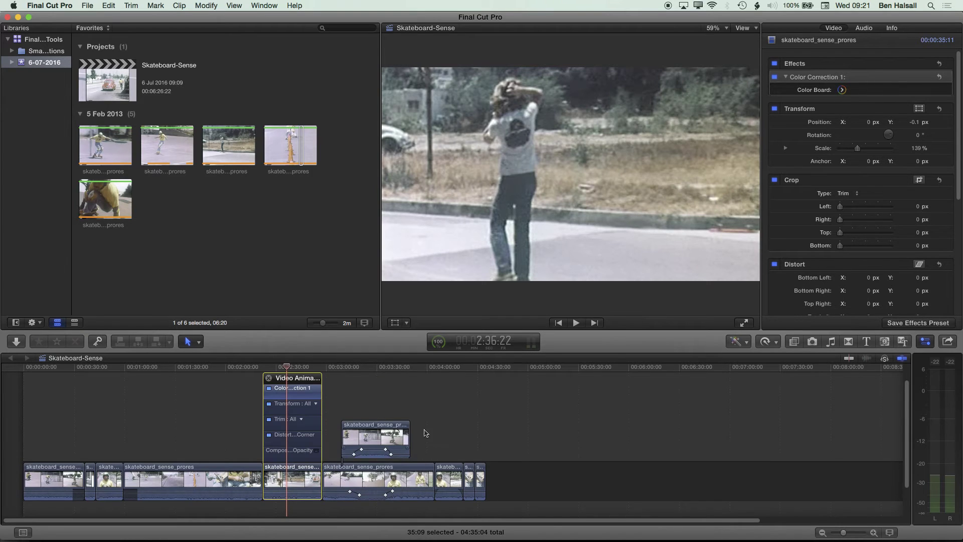
drag(844, 536, 856, 533)
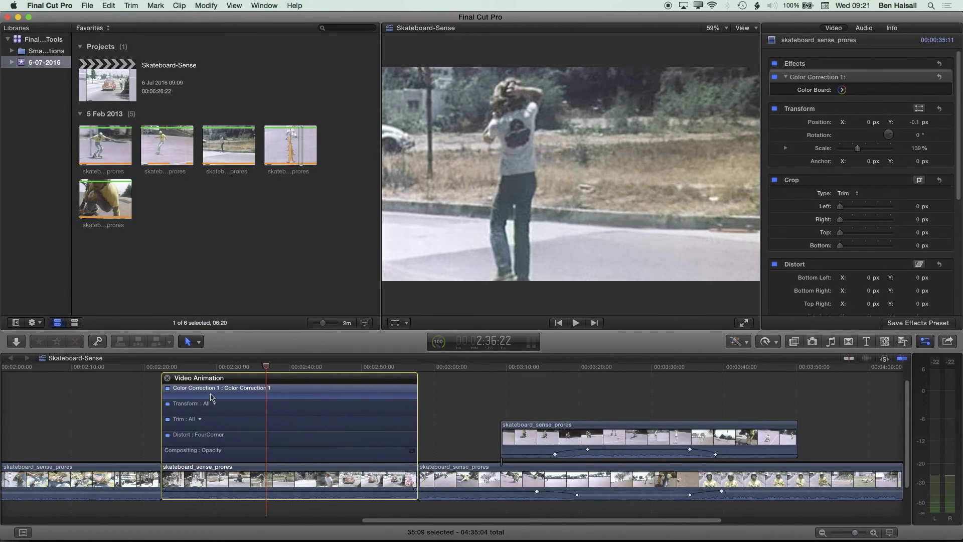
drag(262, 368, 183, 369)
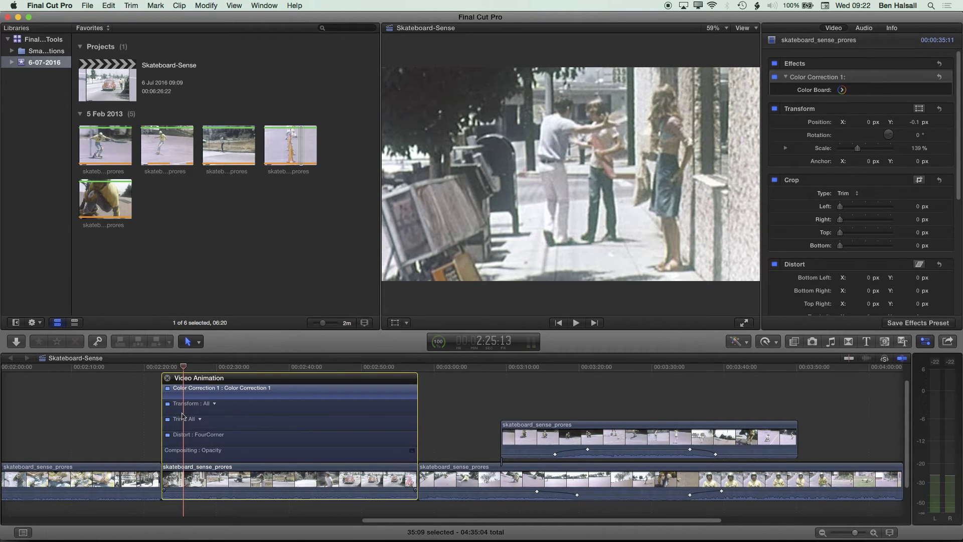
drag(183, 368, 181, 368)
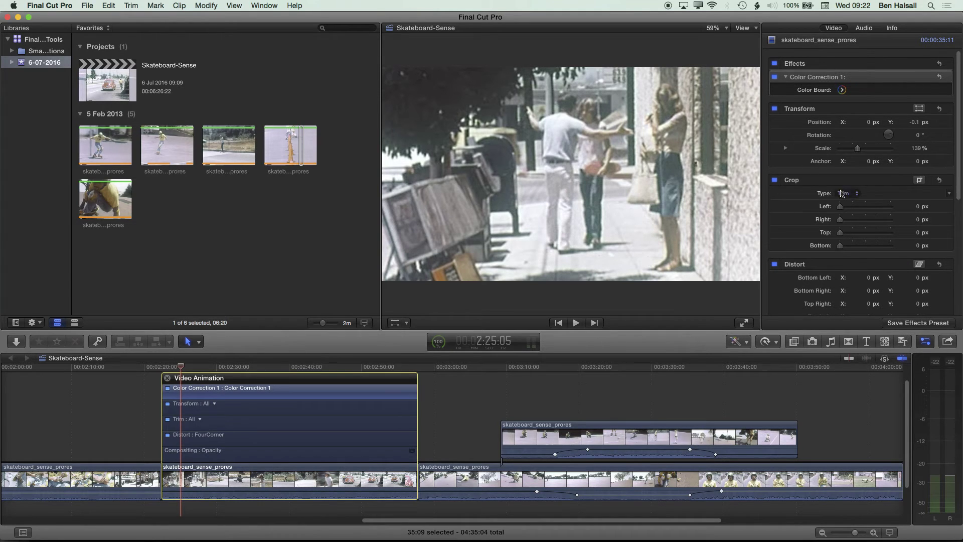
Step: Increase the inserted clip's overall scale to 143%
click(262, 6)
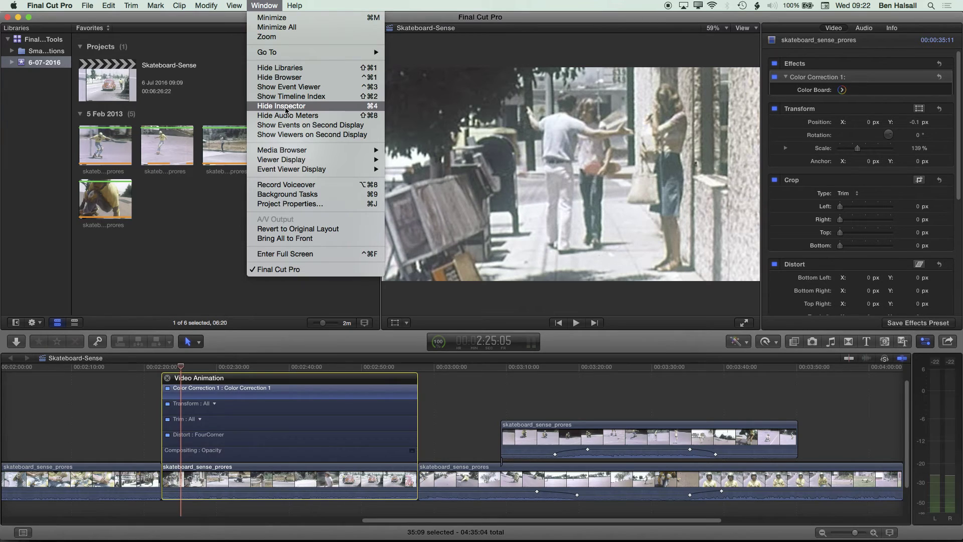
click(732, 25)
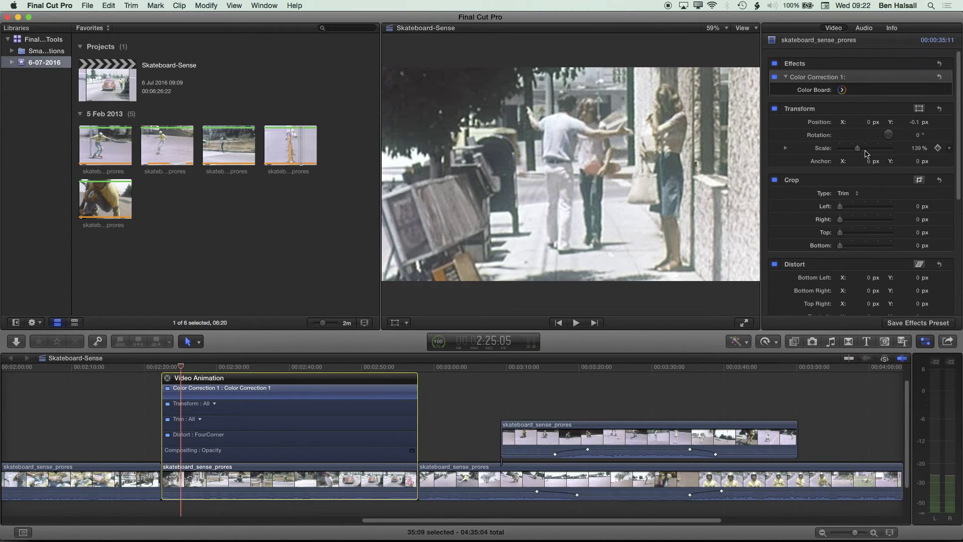
drag(858, 150, 862, 150)
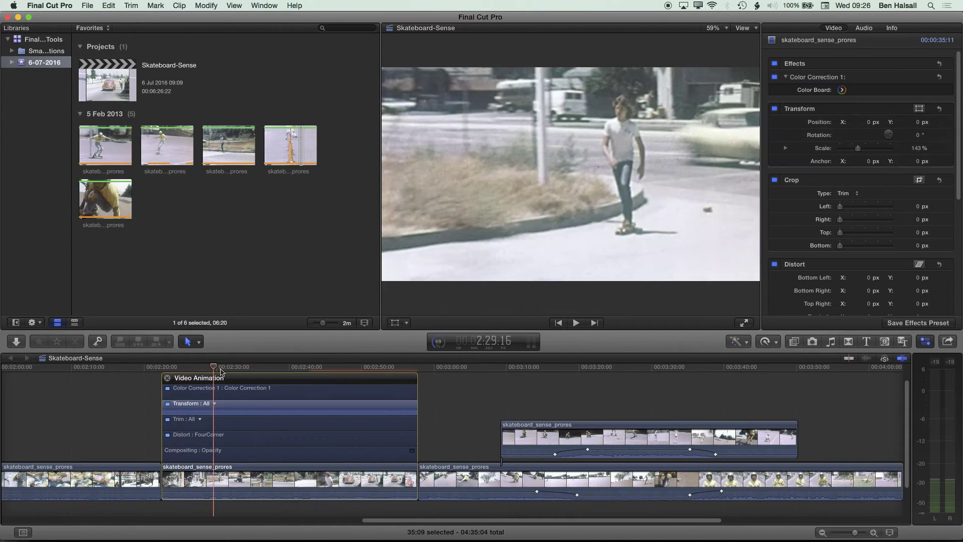
Step: Add a scale keyframe at 2:49:13, raise the scale to 260% at 2:51:23, and play back the zoom
drag(221, 371, 357, 370)
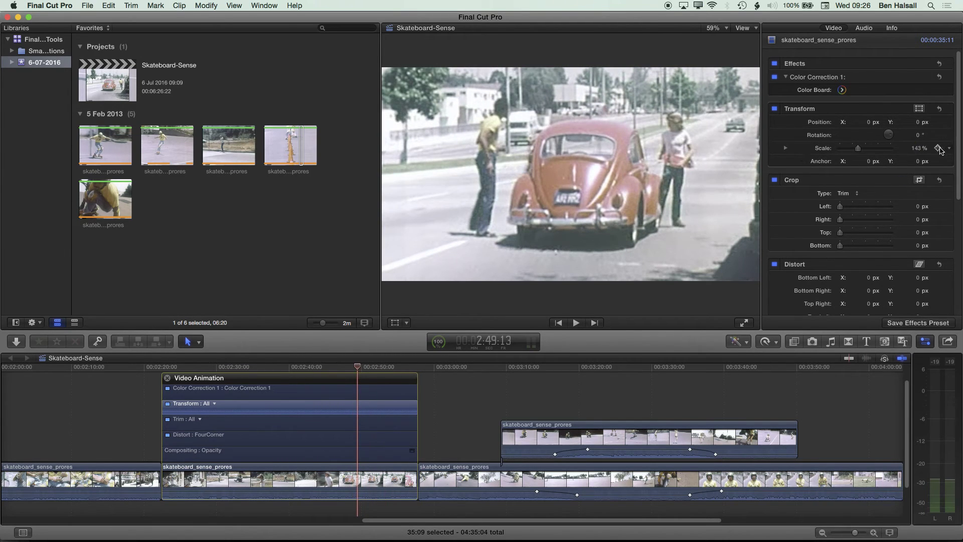
click(937, 148)
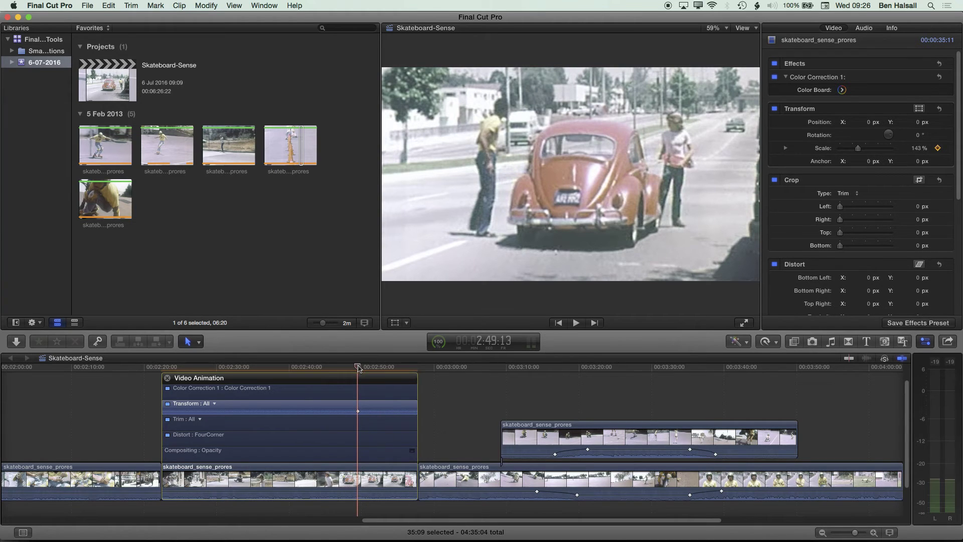
drag(358, 368, 375, 367)
drag(860, 150, 876, 152)
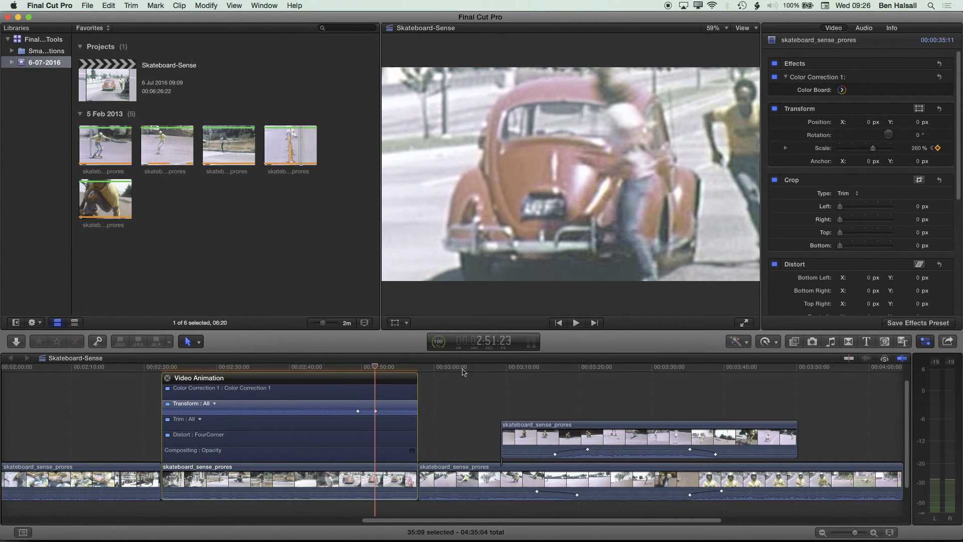
drag(379, 367, 359, 368)
key(space)
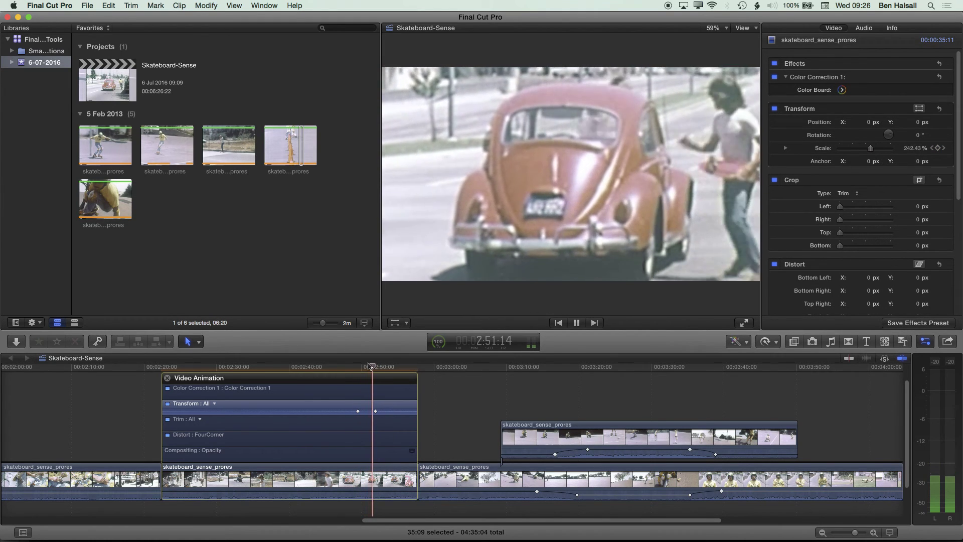
key(space)
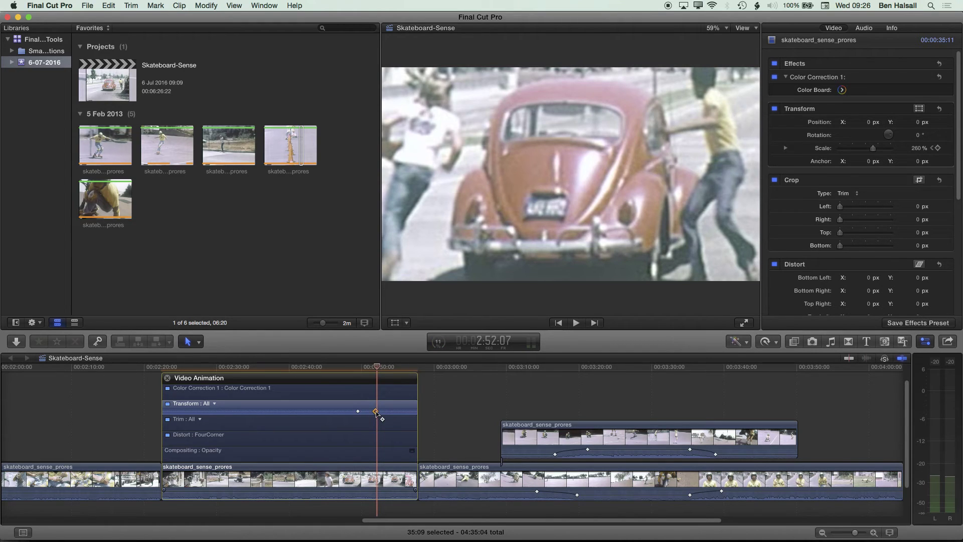
Step: Shift the second Transform keyframe earlier in two moves until it sits just after the first, playing back the faster zoom each time
drag(376, 411, 367, 411)
click(356, 369)
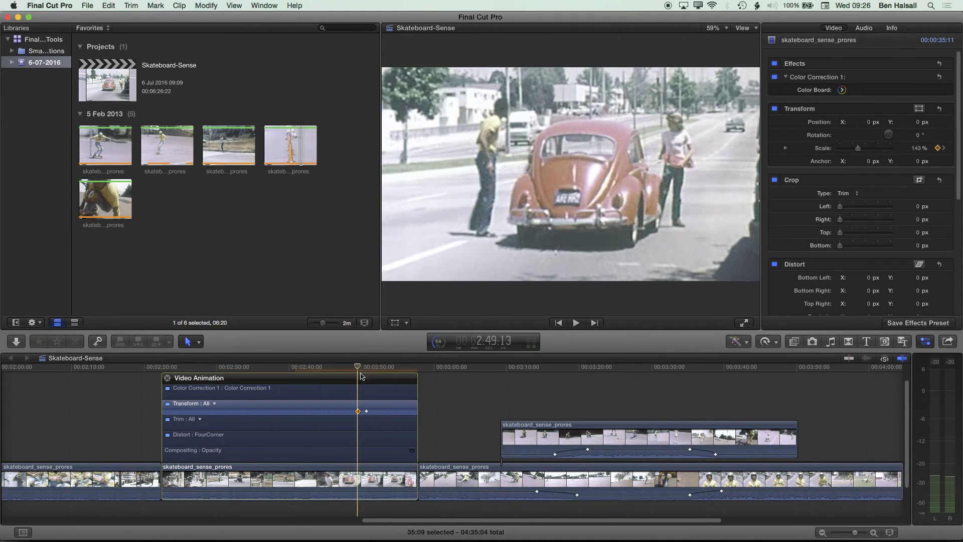
key(space)
key(space)
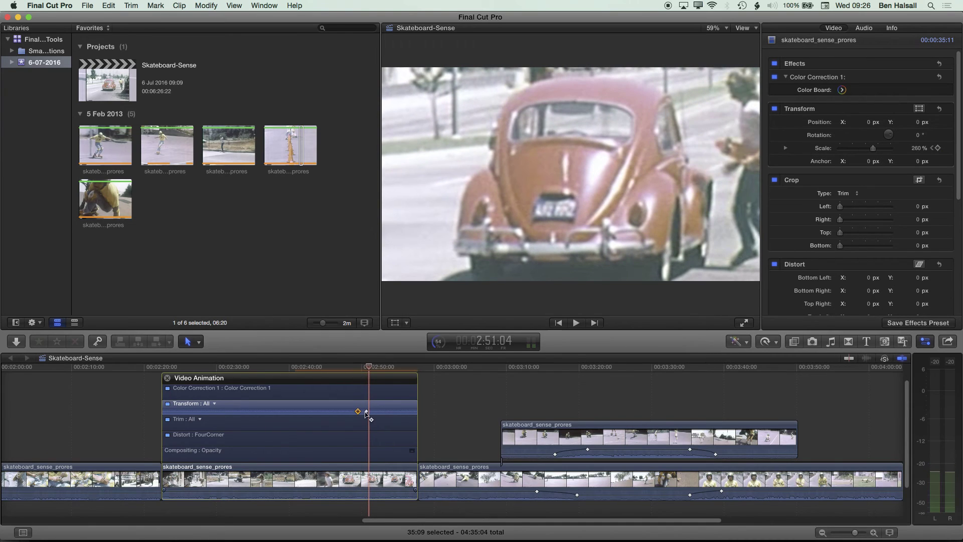
drag(367, 414, 362, 412)
drag(370, 367, 355, 367)
key(space)
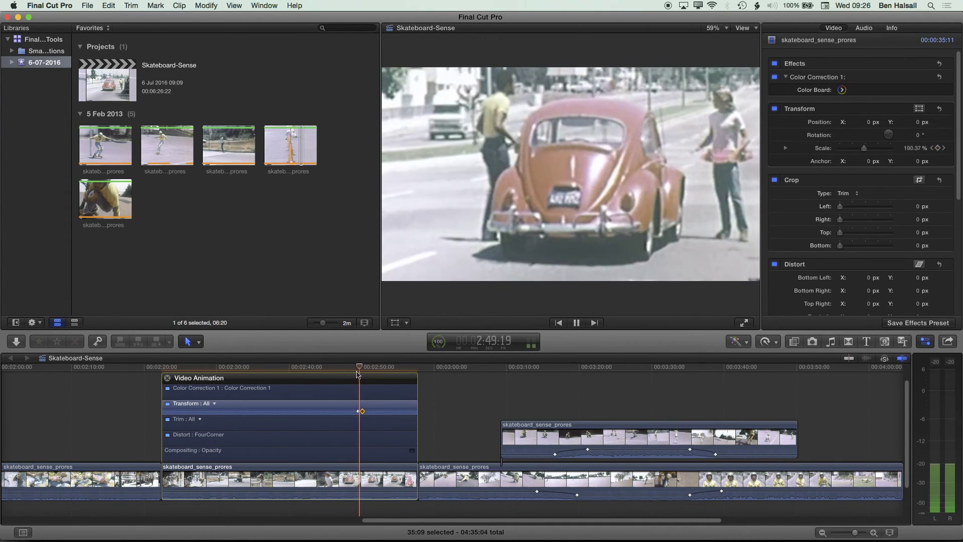
key(space)
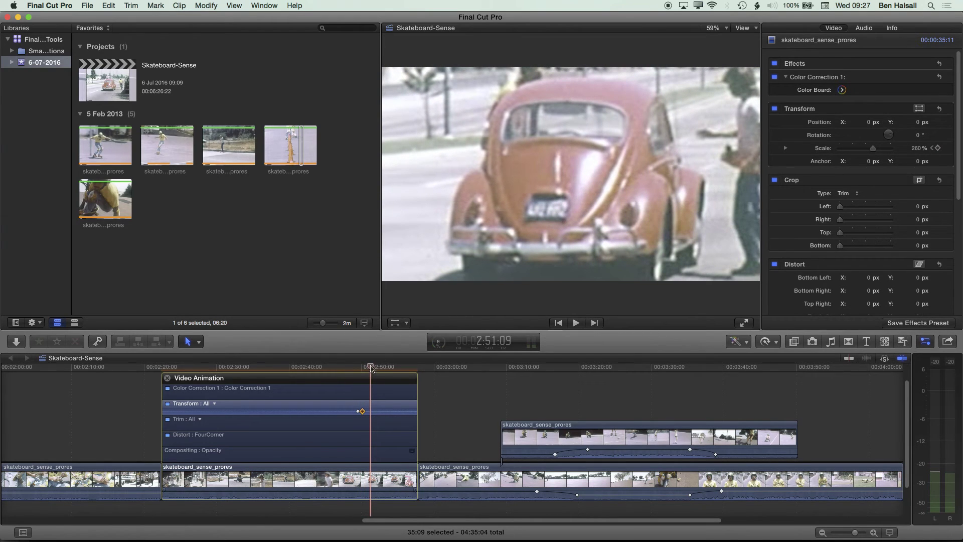
Step: Try adding an anchor keyframe at 2:49:13 and check which parameters the Transform animation row offers
drag(371, 368, 357, 369)
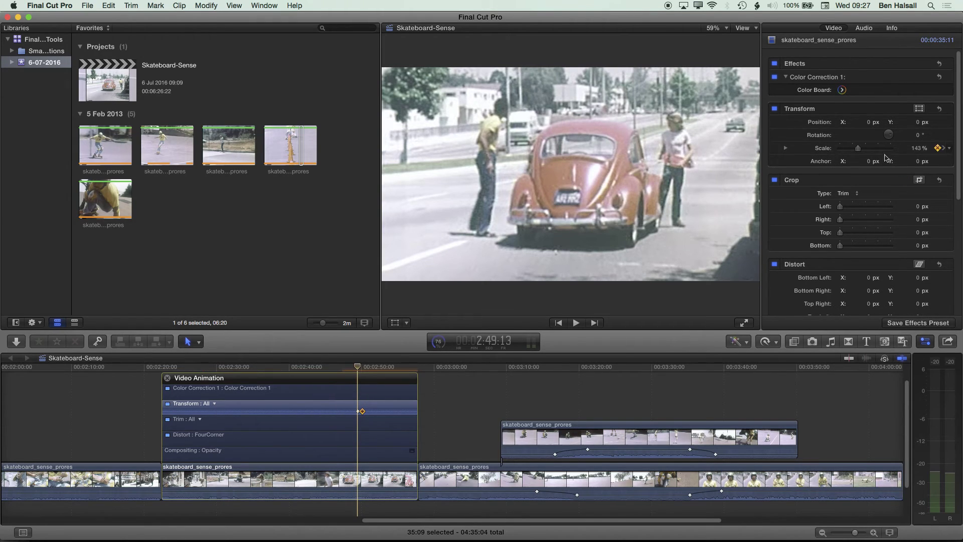
click(938, 161)
click(215, 404)
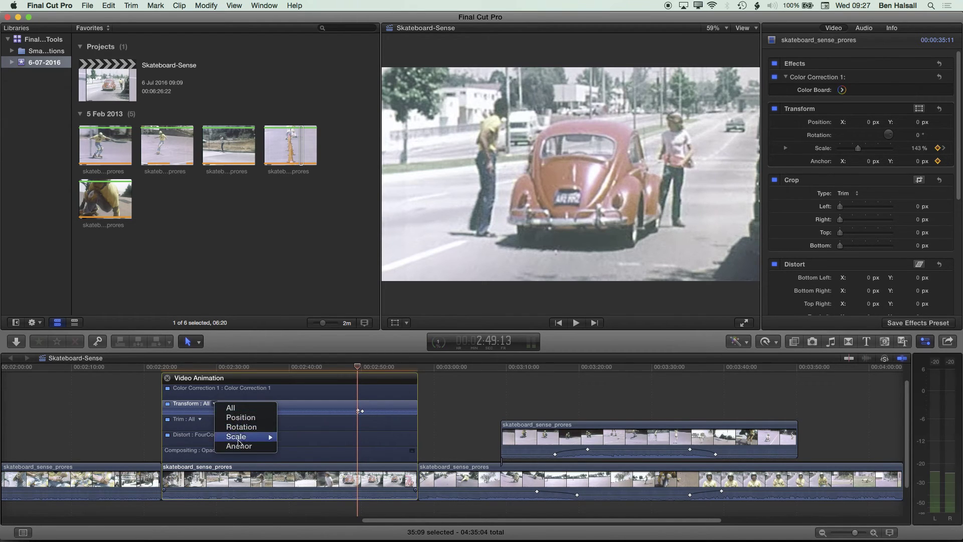
click(359, 370)
drag(359, 369, 357, 370)
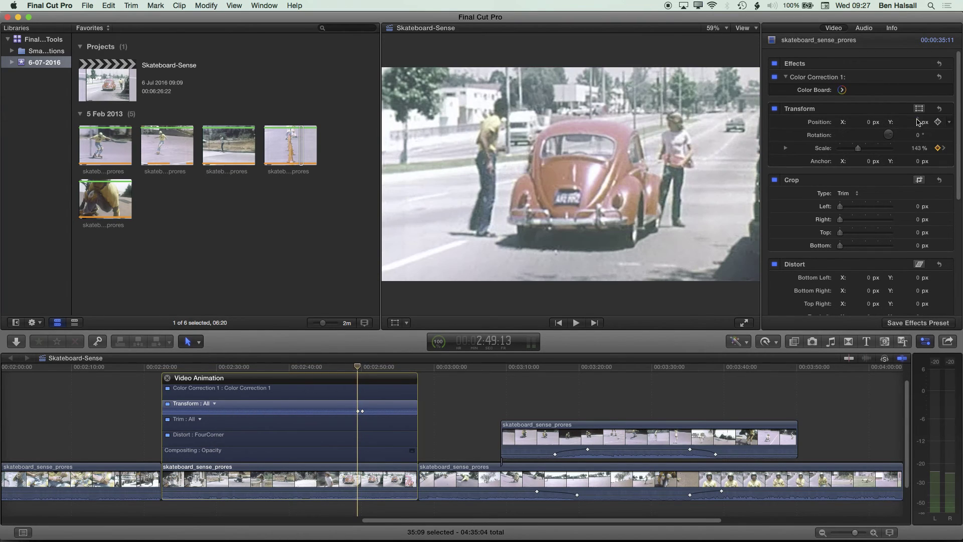
Step: Add a position keyframe at 2:49:13 and another at 2:50:05, setting the second one to X -62 px and Y -175 px
click(937, 123)
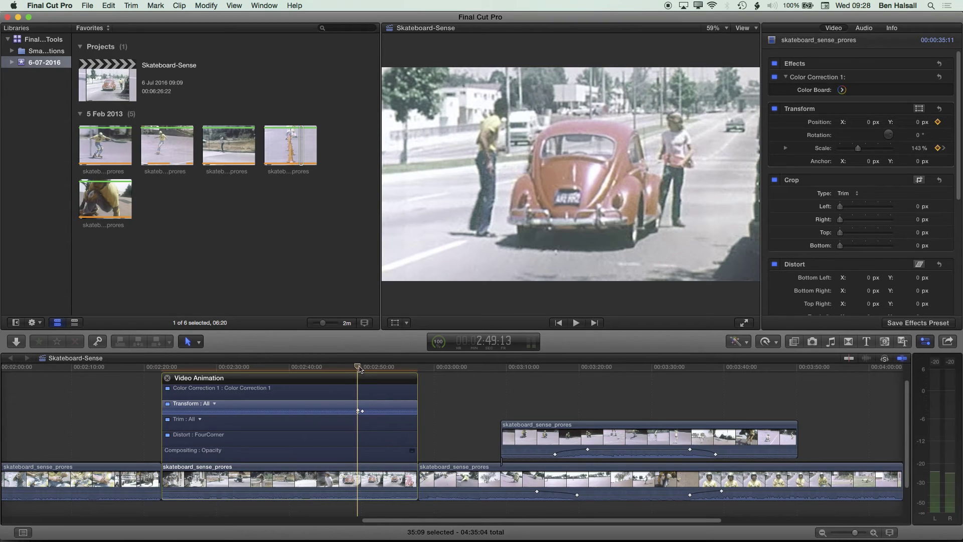
drag(359, 369, 363, 370)
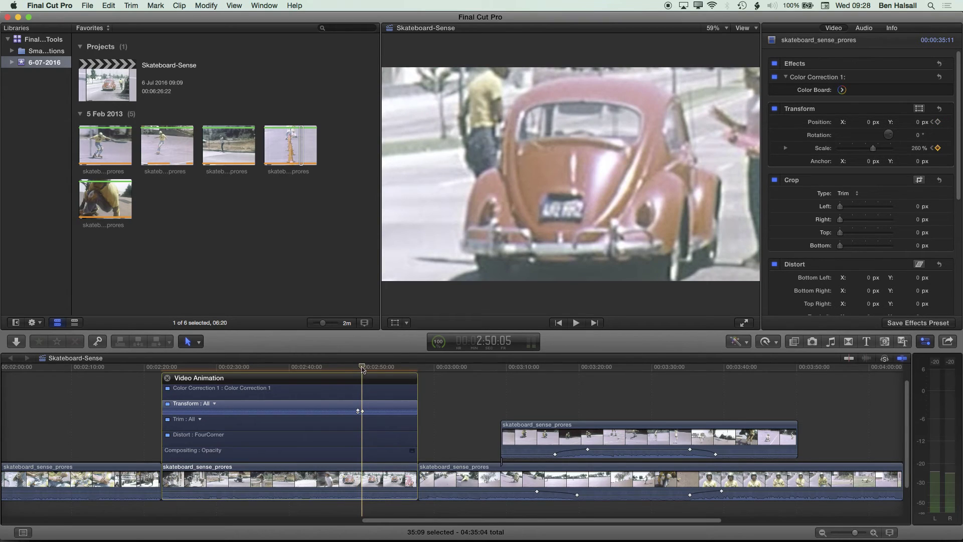
click(937, 122)
drag(869, 121, 839, 122)
drag(917, 121, 843, 235)
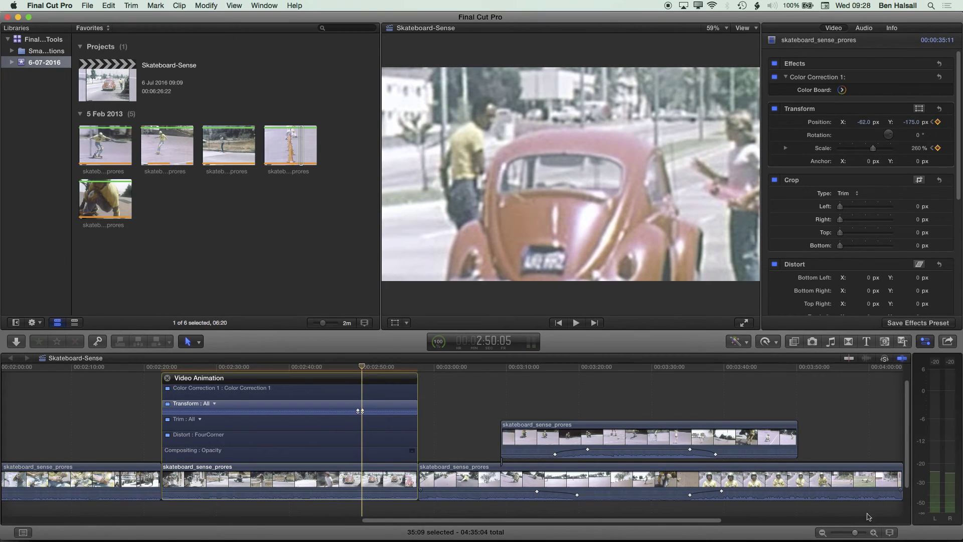
Step: Play back the combined position and scale animation from the first Transform keyframe at 2:49:13
drag(856, 533, 863, 532)
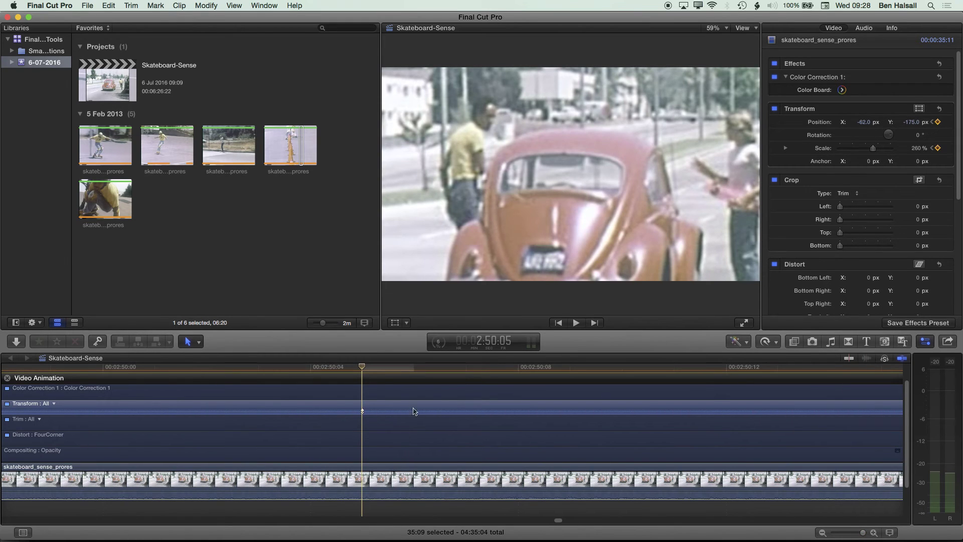
drag(862, 533, 861, 533)
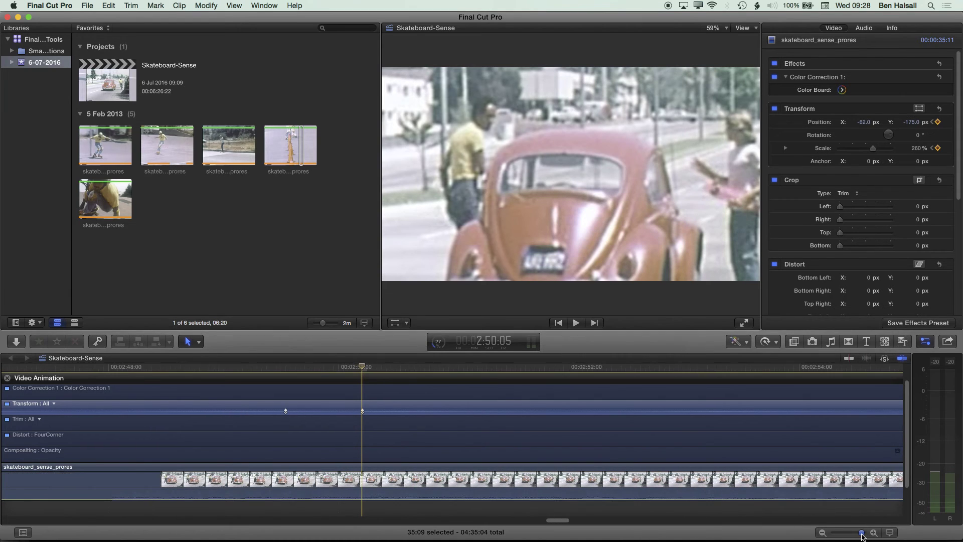
mouse_move(350, 369)
mouse_down()
mouse_move(290, 368)
mouse_move(344, 366)
mouse_up()
drag(357, 364, 285, 373)
key(space)
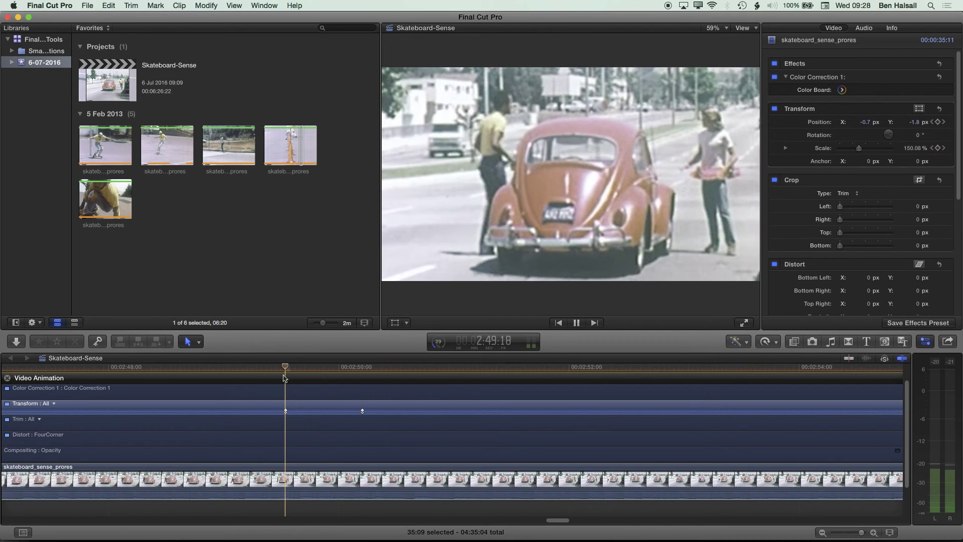
drag(371, 370, 284, 376)
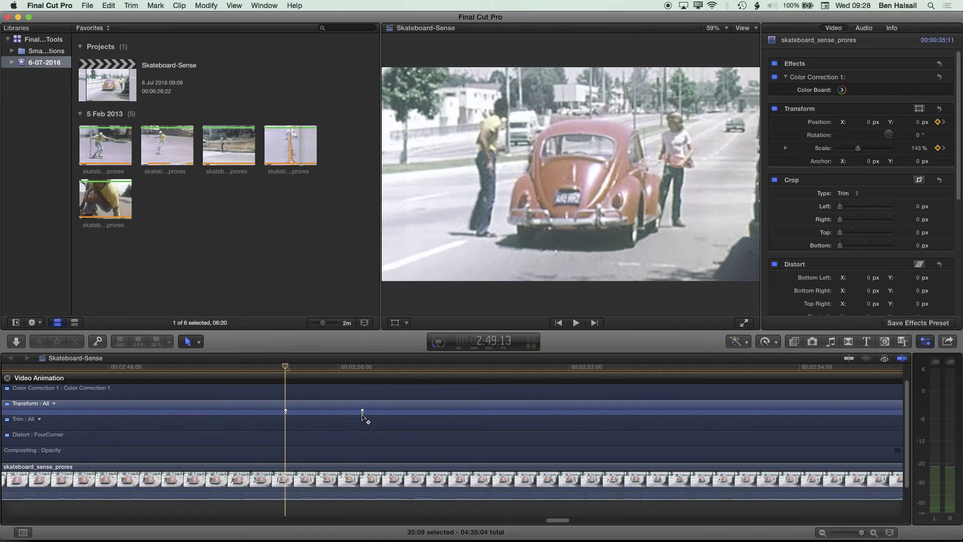
Step: Try moving the second Transform keyframe closer to the first, play back the animation, and undo the shift
drag(362, 410, 328, 410)
key(space)
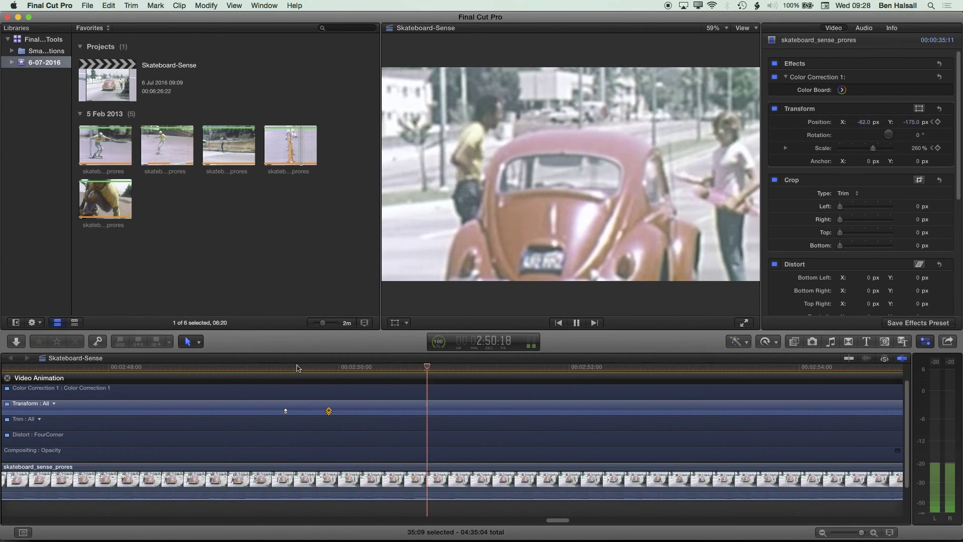
click(285, 371)
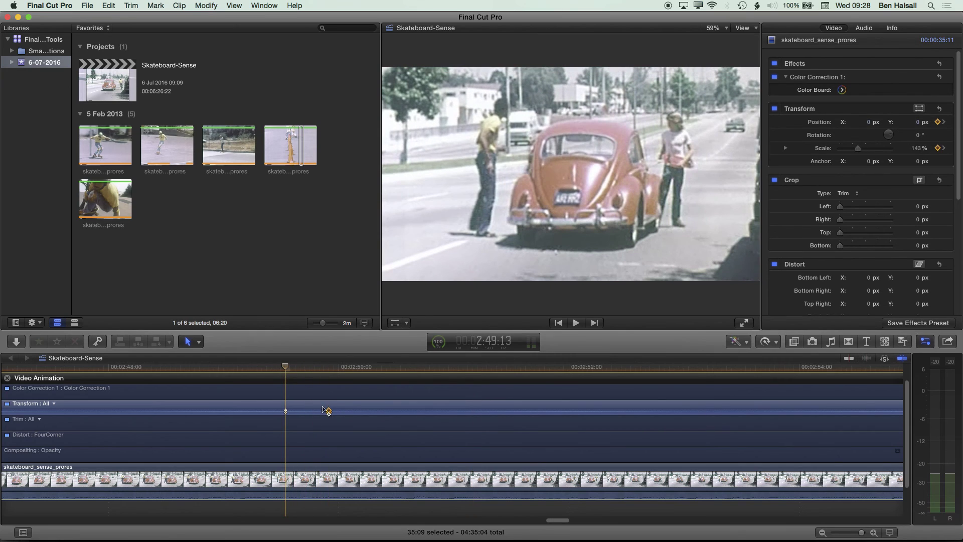
key(super+z)
Step: Delete both Transform keyframes from the clip's video animation
drag(286, 411, 286, 412)
right_click(285, 411)
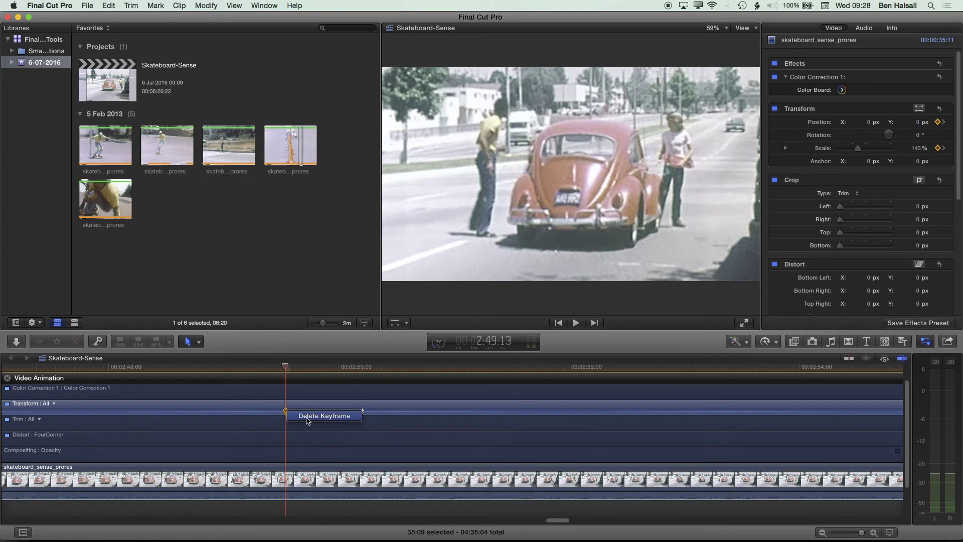
click(310, 416)
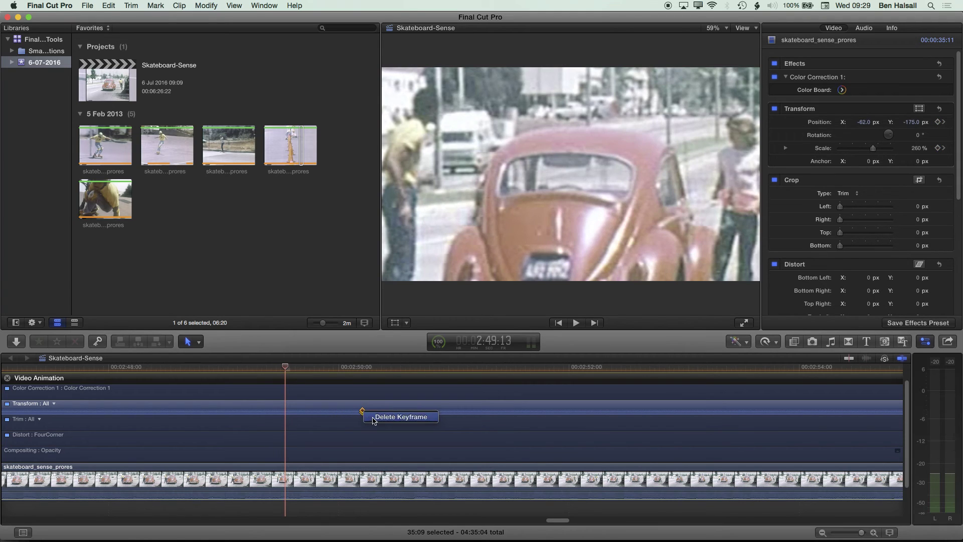
key(Delete)
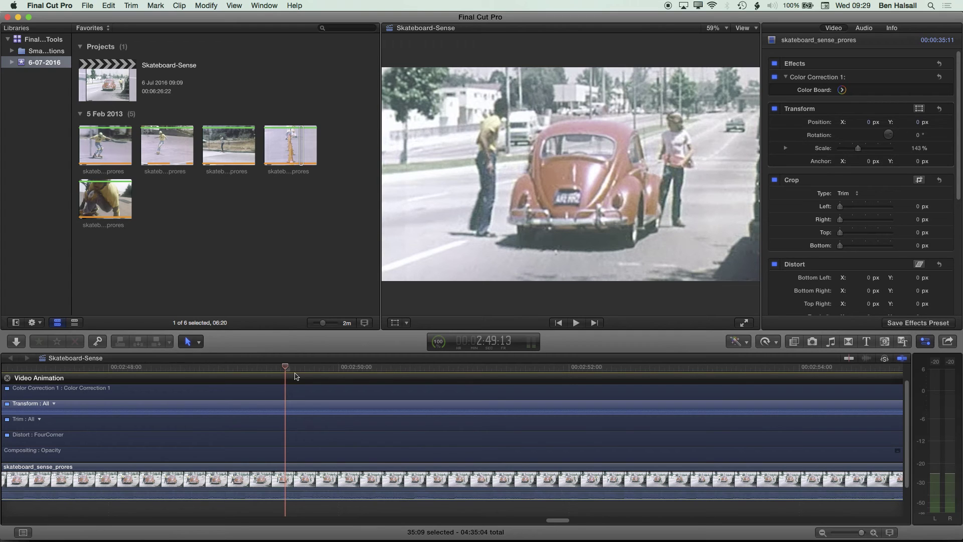
key(shift+z)
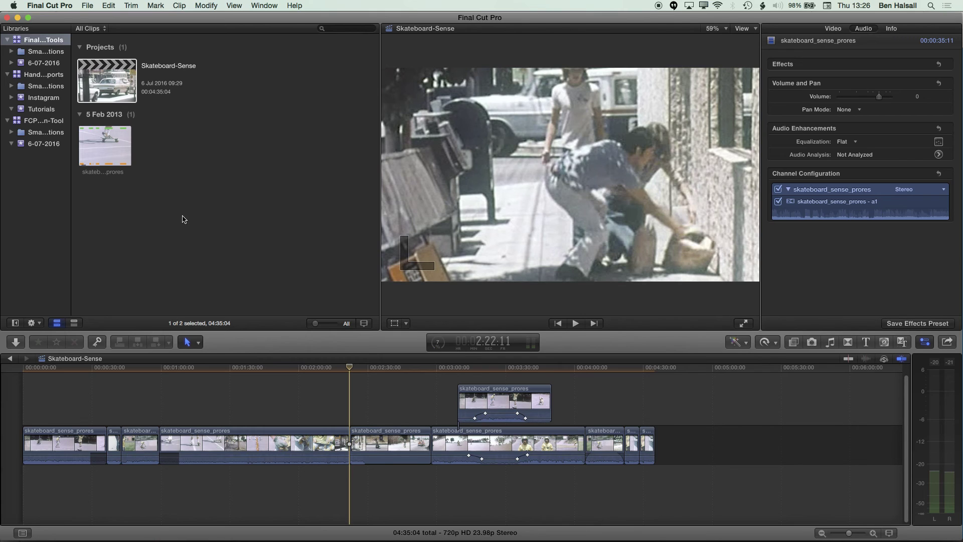
Step: Duplicate the clip starting at 2:22:11 three times so the copies sit side by side in the primary storyline
click(381, 434)
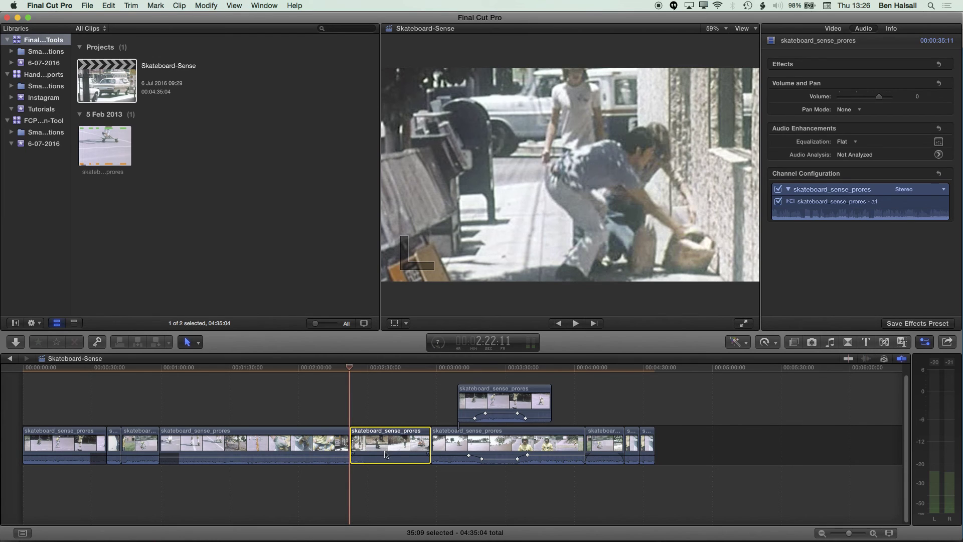
drag(389, 447, 486, 447)
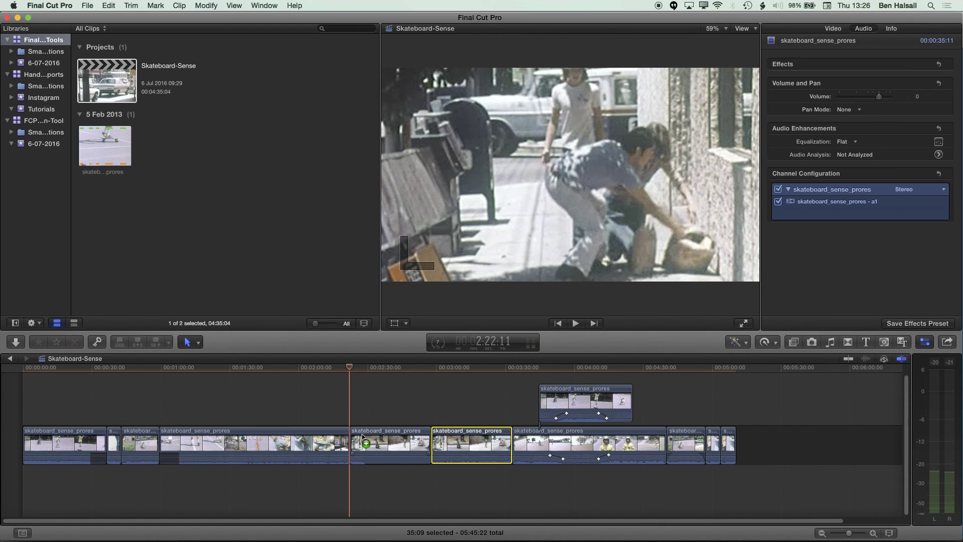
key(super+v)
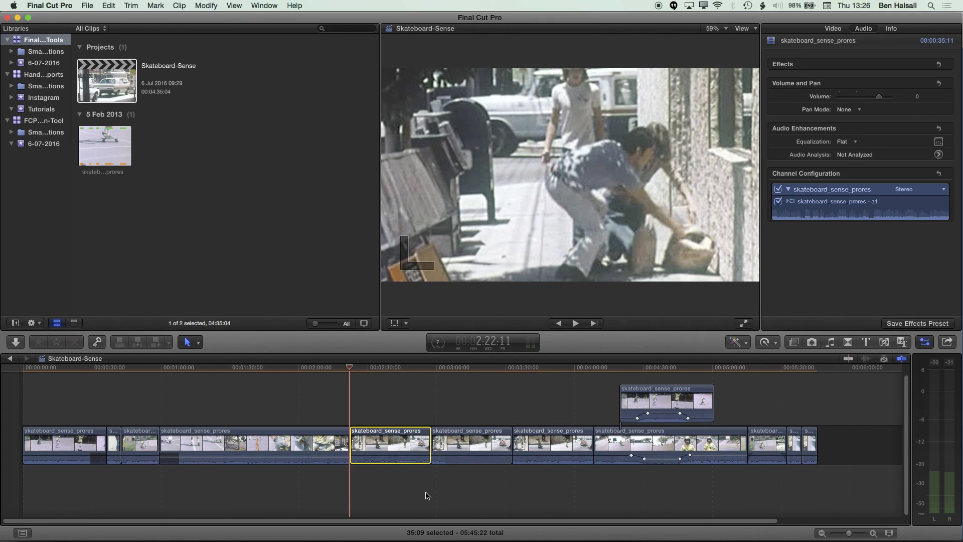
mouse_move(476, 441)
drag(368, 441, 414, 448)
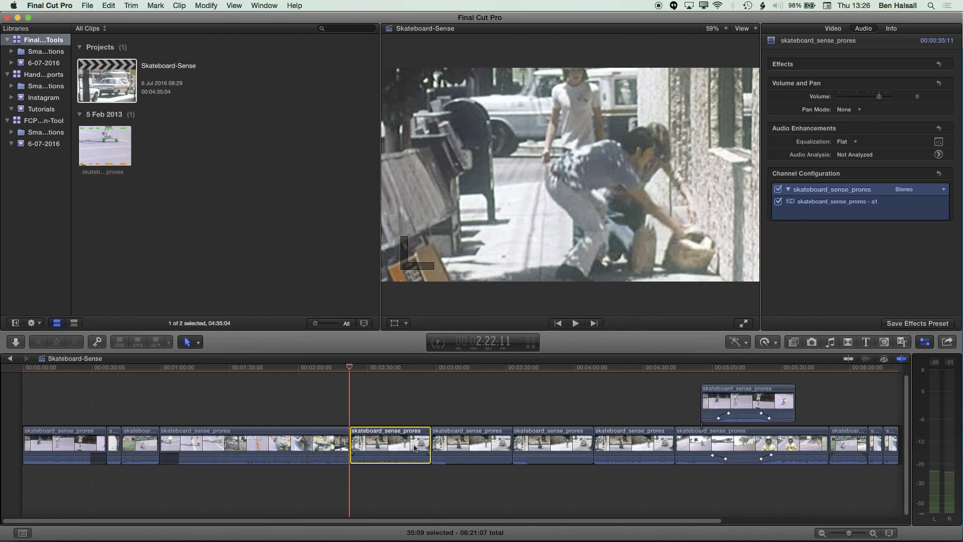
Step: Duplicate the second of the four identical clips as a connected clip directly above it and park the playhead at 3:10:05
click(458, 371)
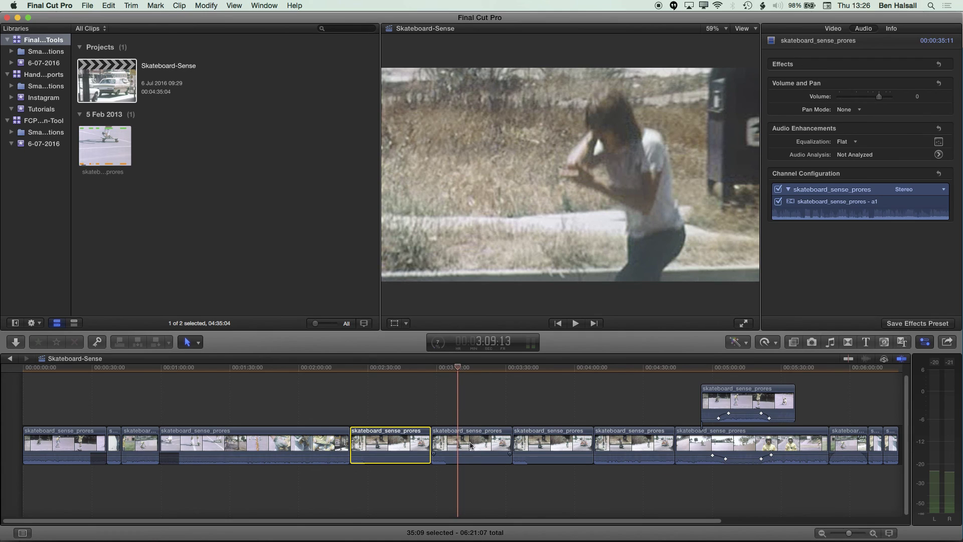
drag(470, 446, 460, 371)
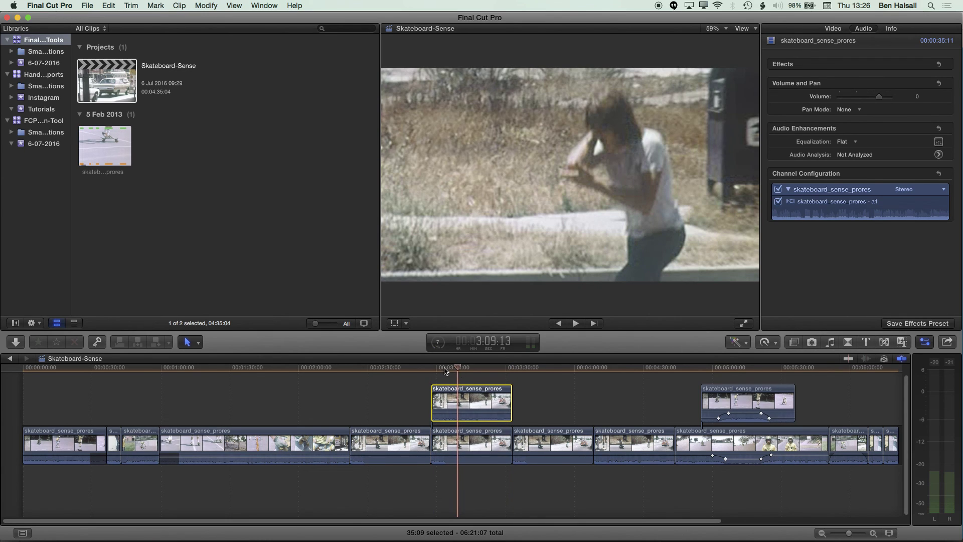
click(446, 368)
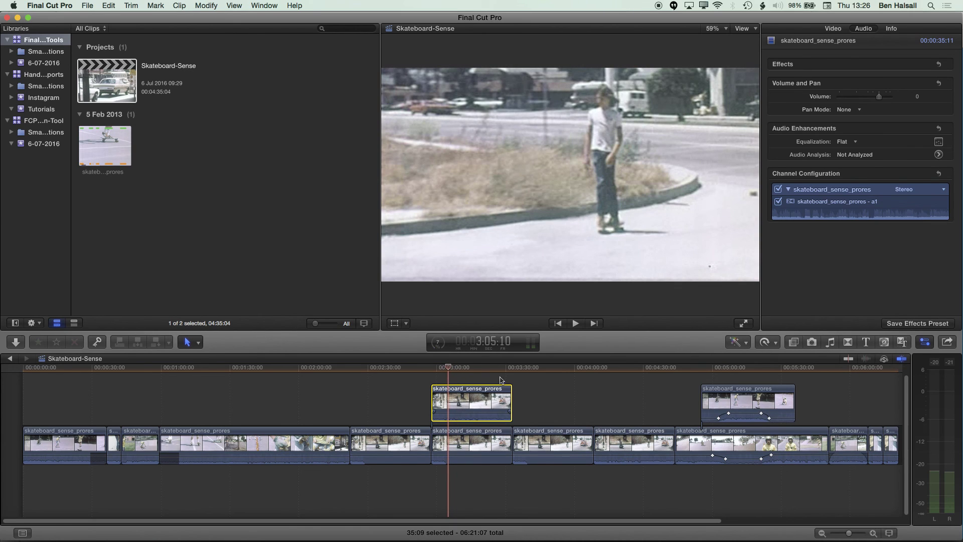
drag(450, 369, 470, 370)
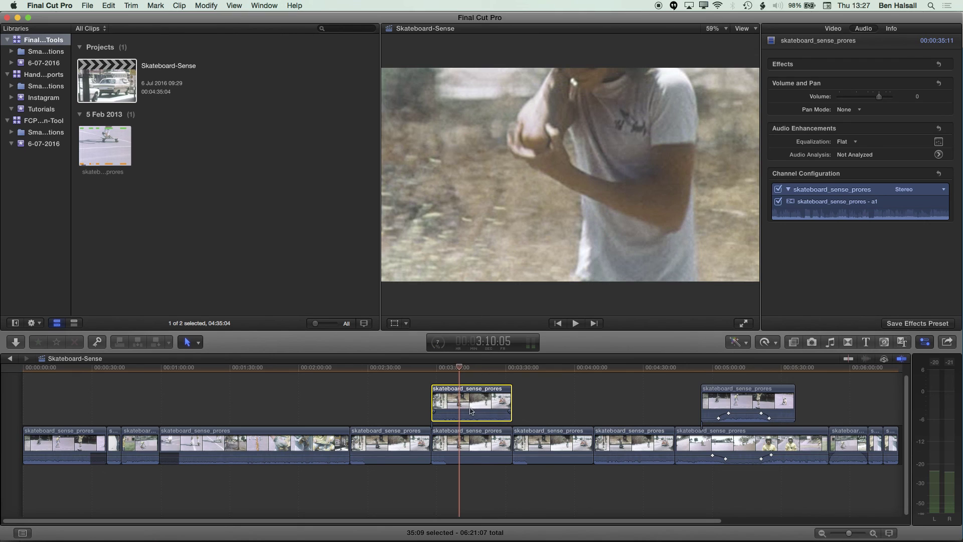
Step: Apply the Colorize effect to the connected duplicate and show its video parameters
click(792, 342)
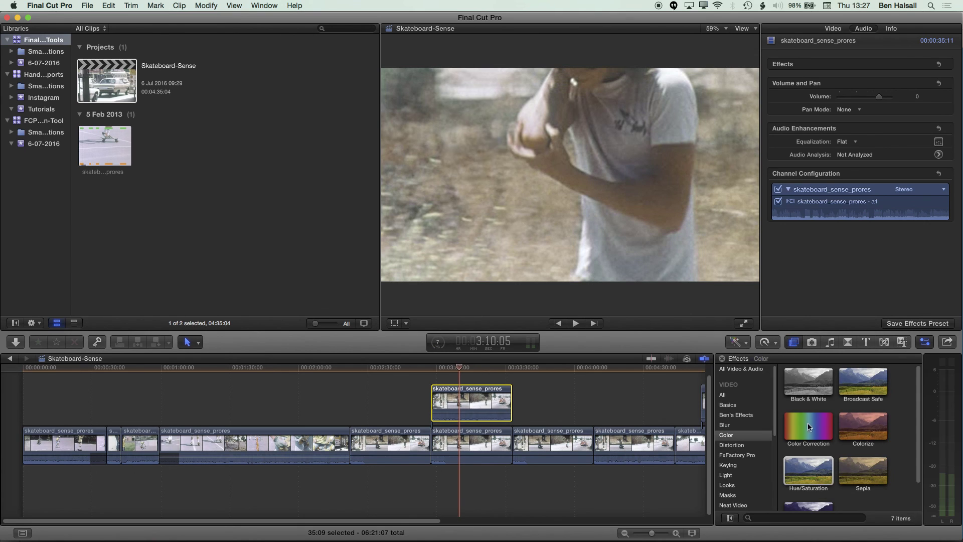
drag(862, 425, 477, 406)
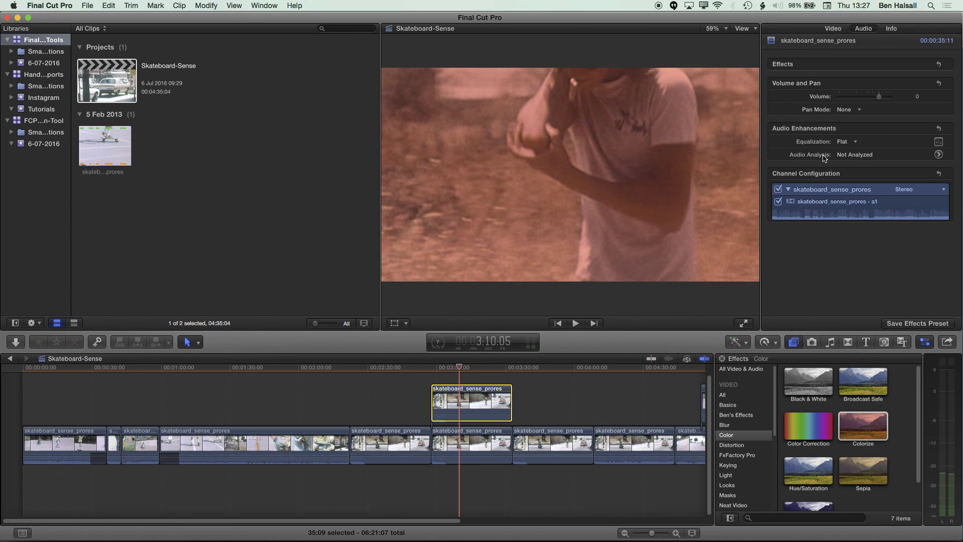
click(832, 29)
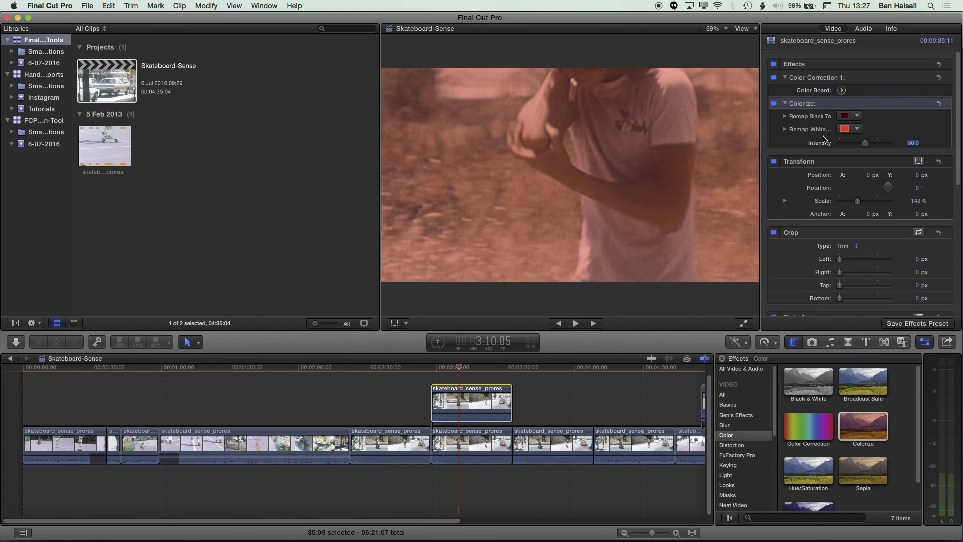
Step: Crop the connected clip by 196 px on its left and 109 px on its right, and preview the overlay across the clip
click(814, 265)
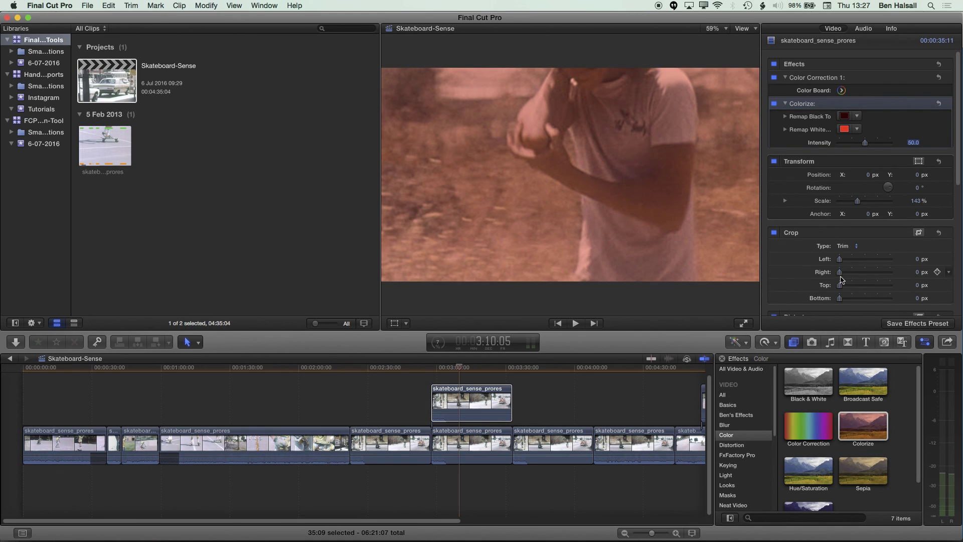
drag(839, 272, 860, 261)
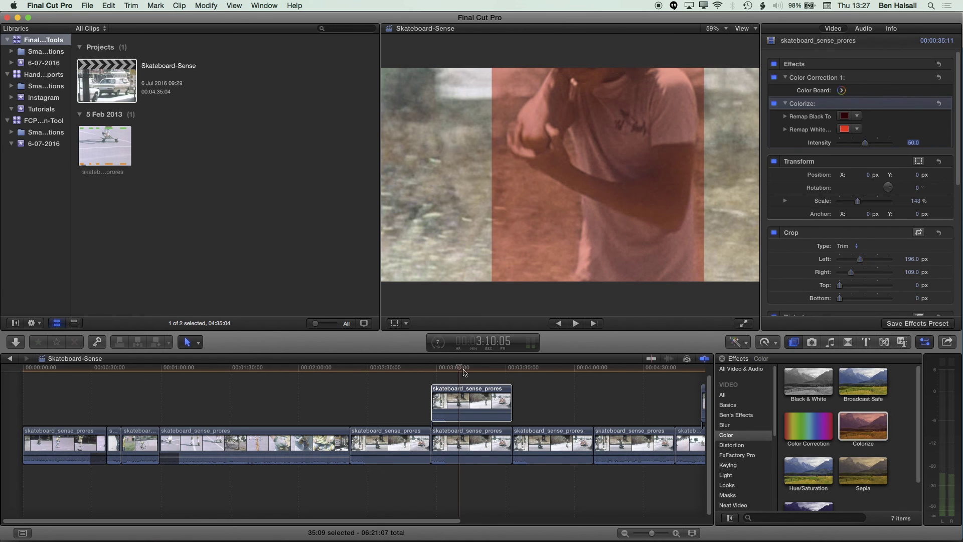
drag(498, 371, 474, 372)
key(space)
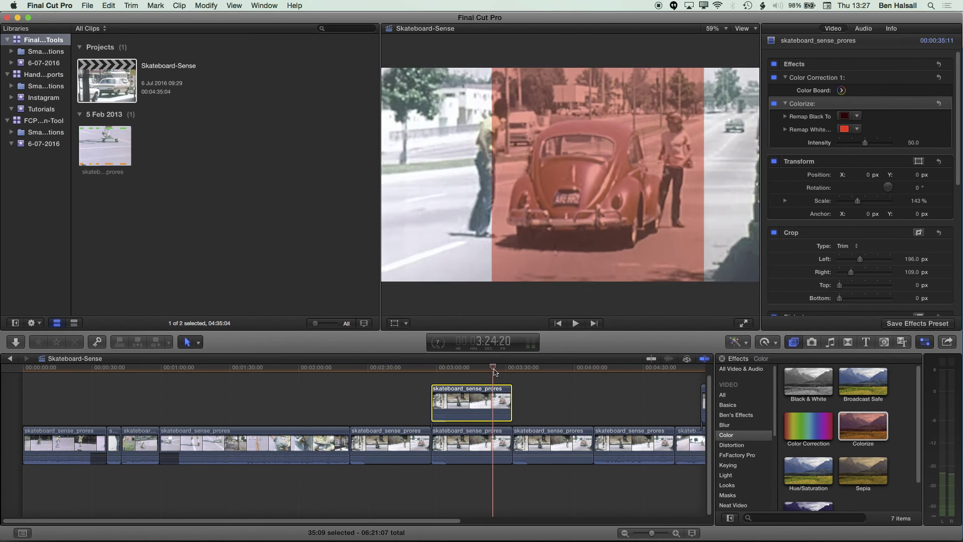
click(461, 371)
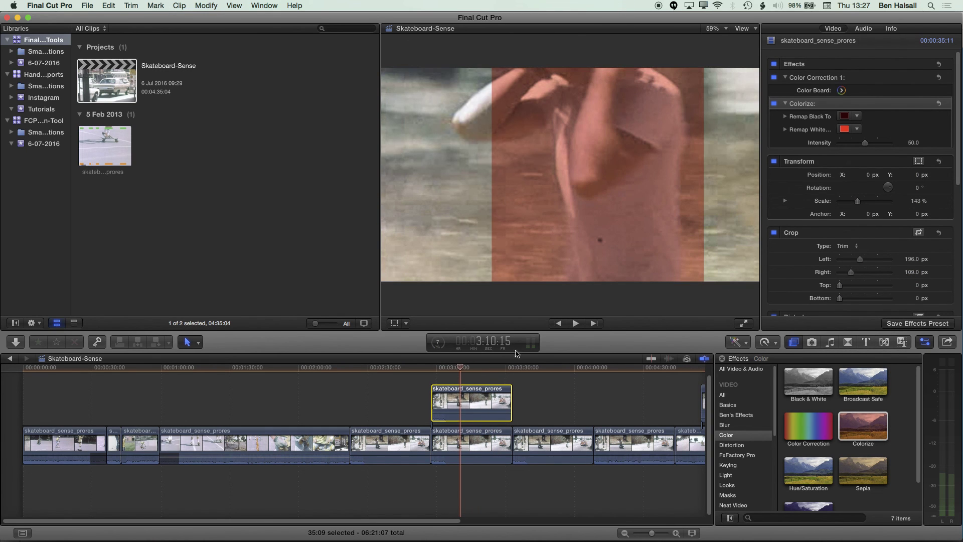
Step: Set the Colorize effect's Remap Black To colour to bright yellow and preview it at other points in the clip
click(857, 117)
click(866, 146)
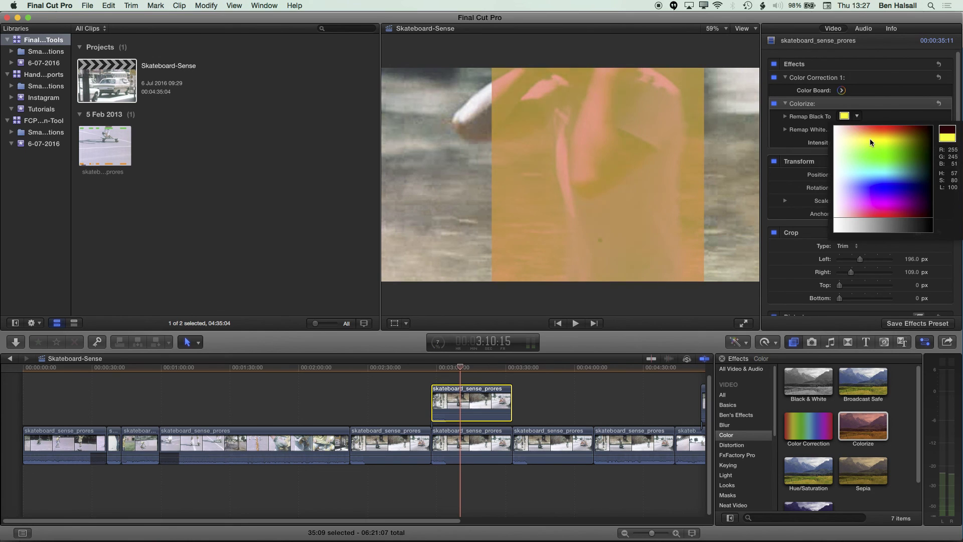
click(453, 370)
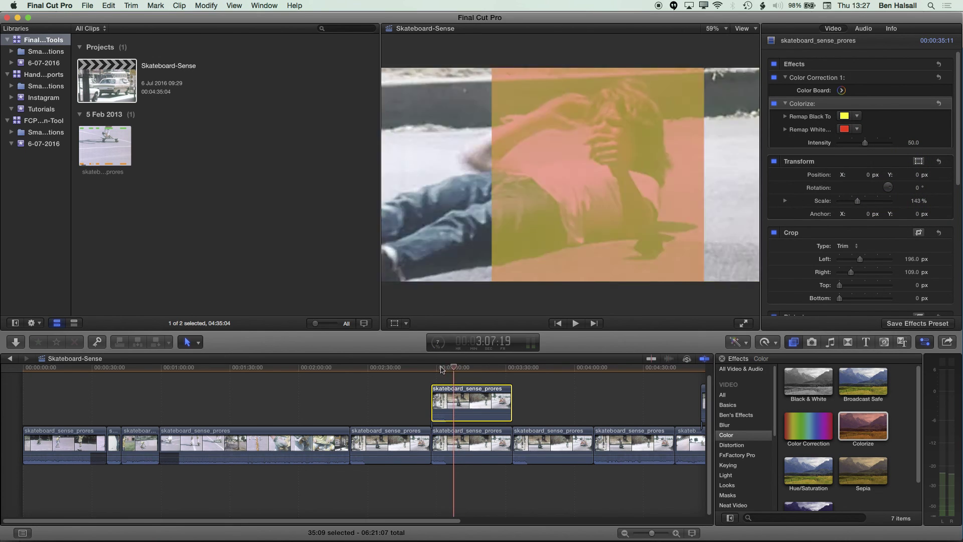
click(461, 369)
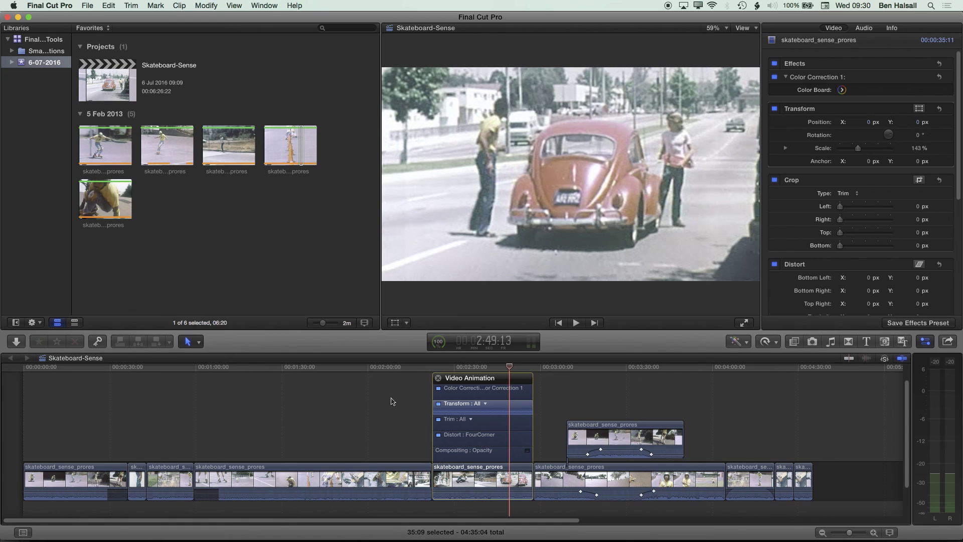
Step: Open the list of timeline editing tools
click(199, 344)
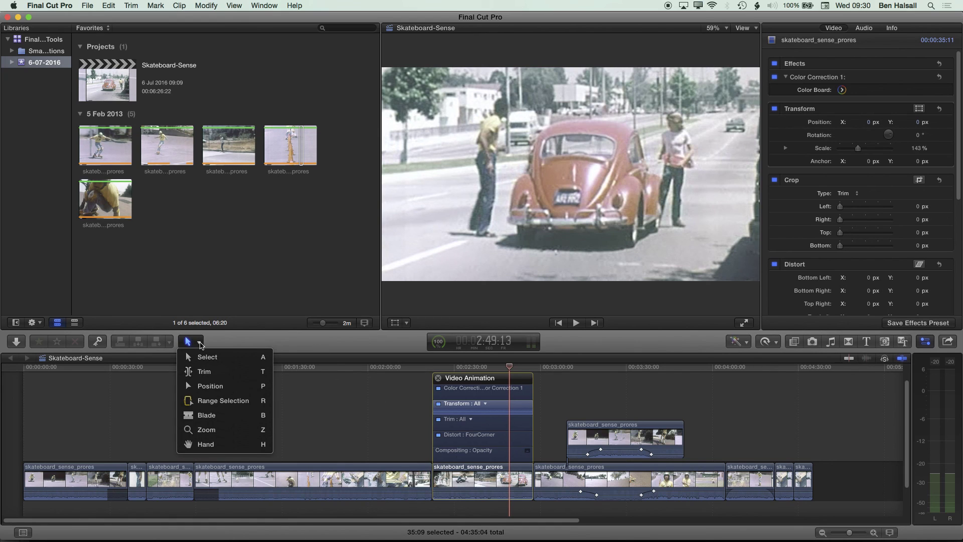